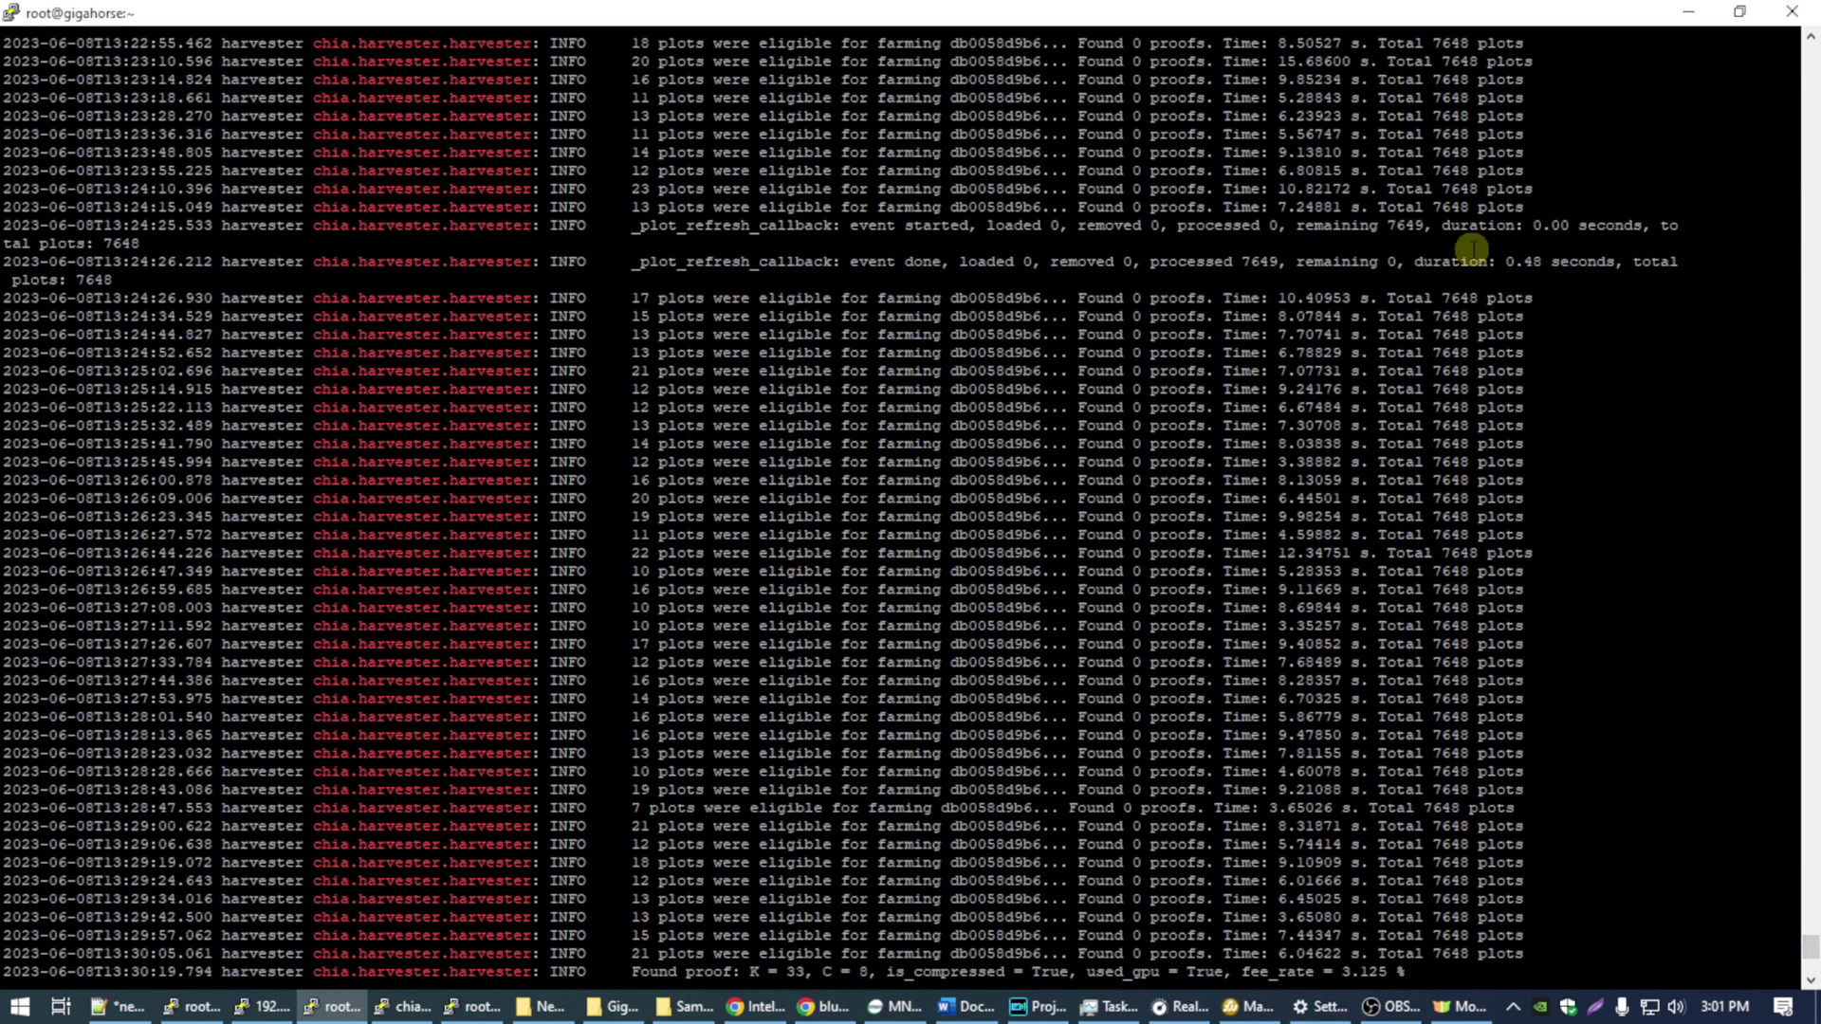
- Examine the harvester log for eligible plot counts, proof lookup times and warnings about lookups exceeding 20 seconds
{"action": "left_click_drag", "start_coordinate": [1351, 298], "coordinate": [1523, 298]}
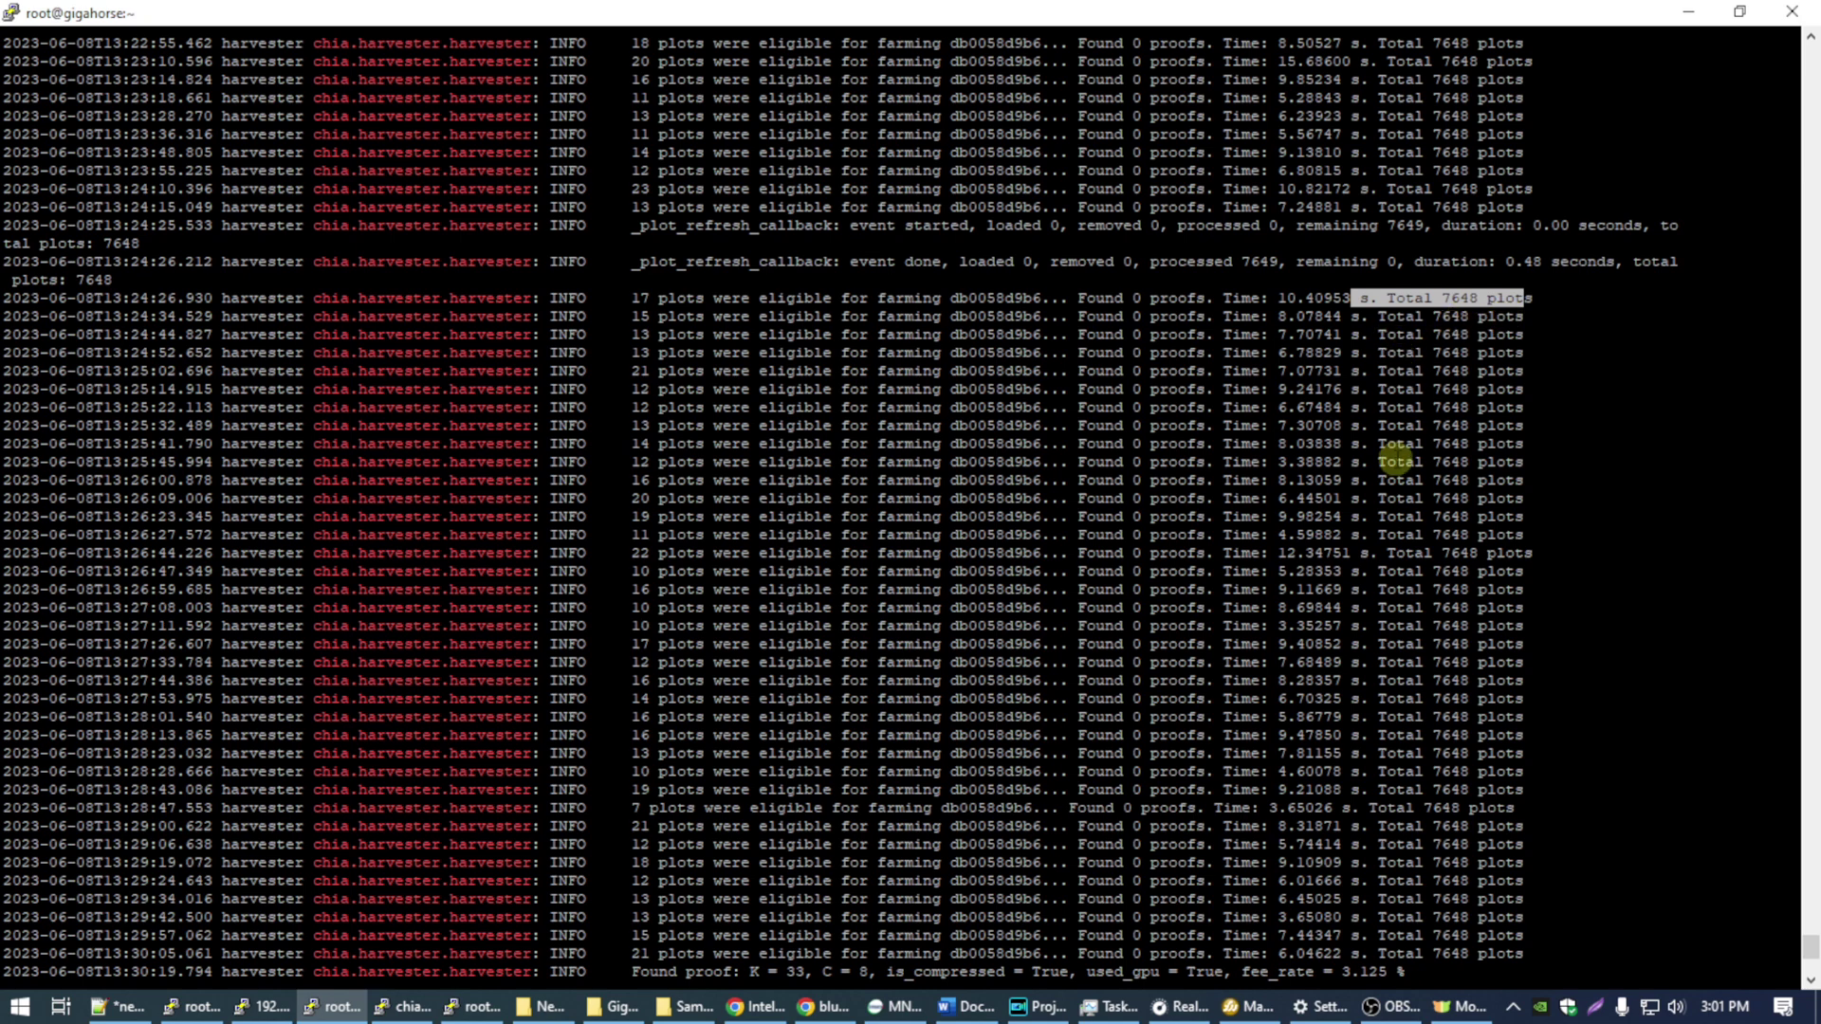
{"action": "scroll", "coordinate": [1809, 944], "scroll_direction": "up", "scroll_amount": 8}
{"action": "scroll", "coordinate": [1810, 944], "scroll_direction": "up", "scroll_amount": 7}
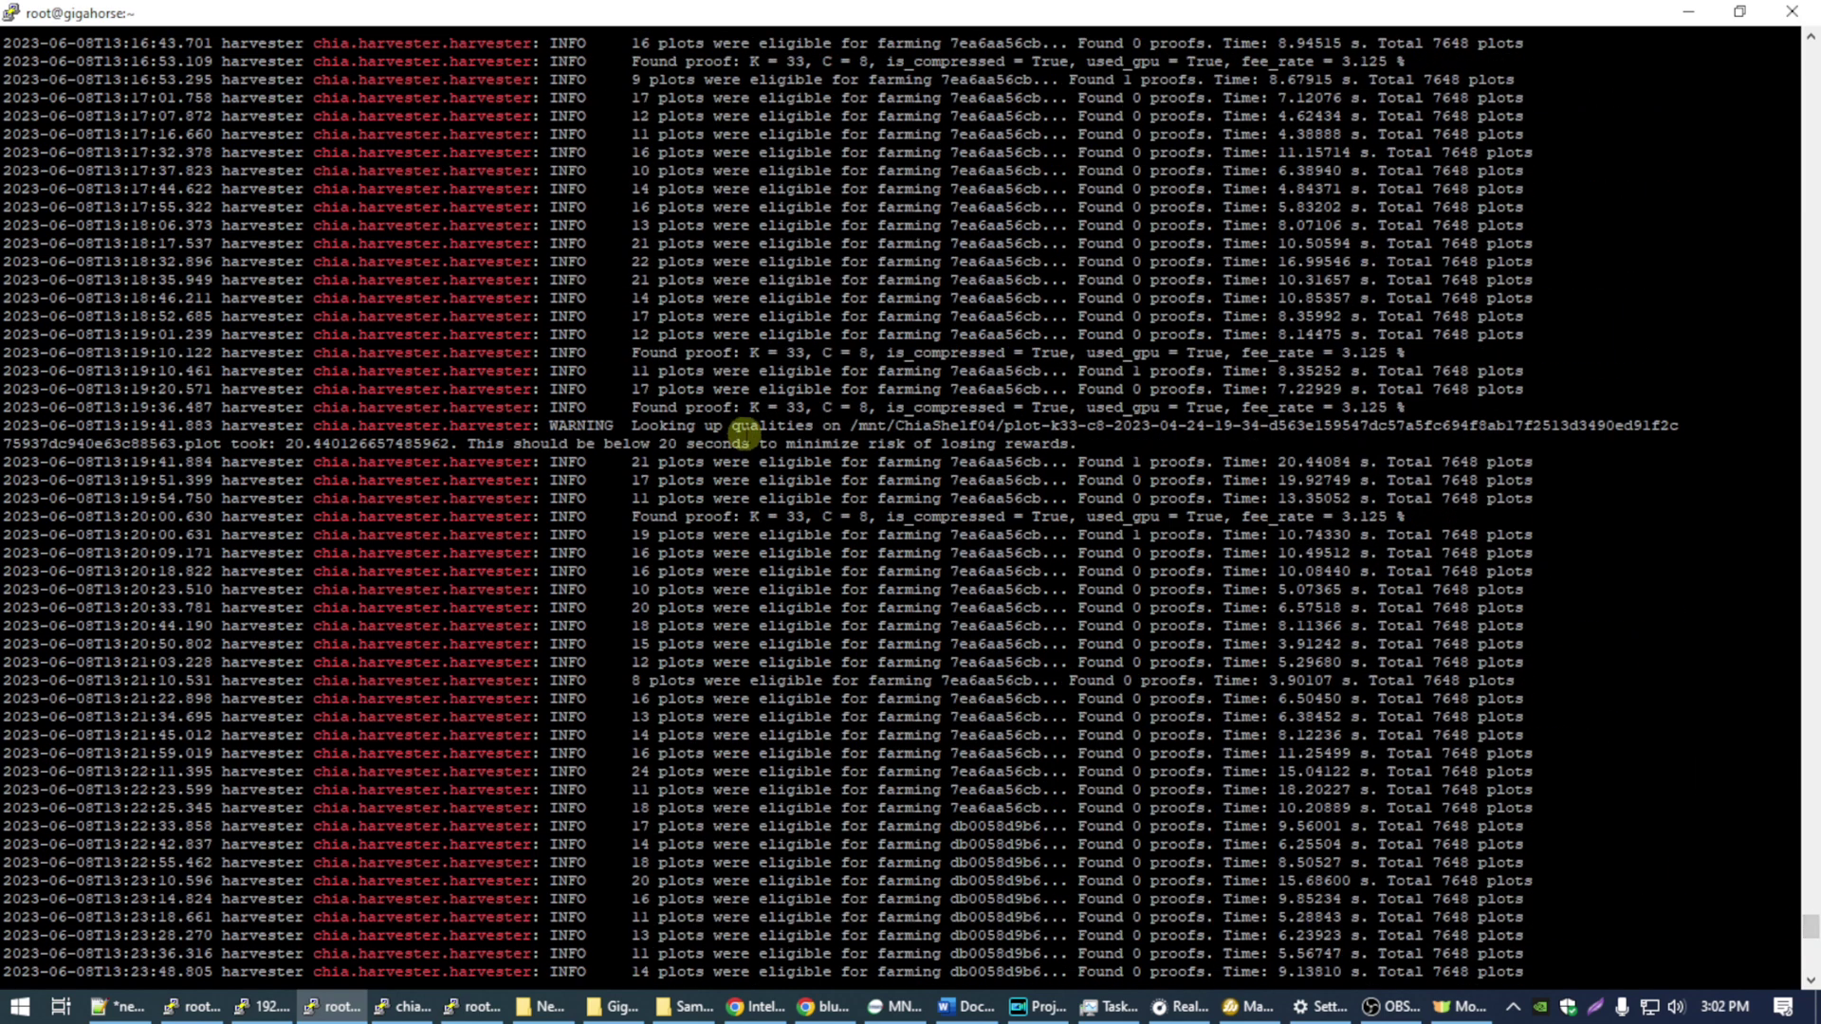
{"action": "triple_click", "coordinate": [749, 429]}
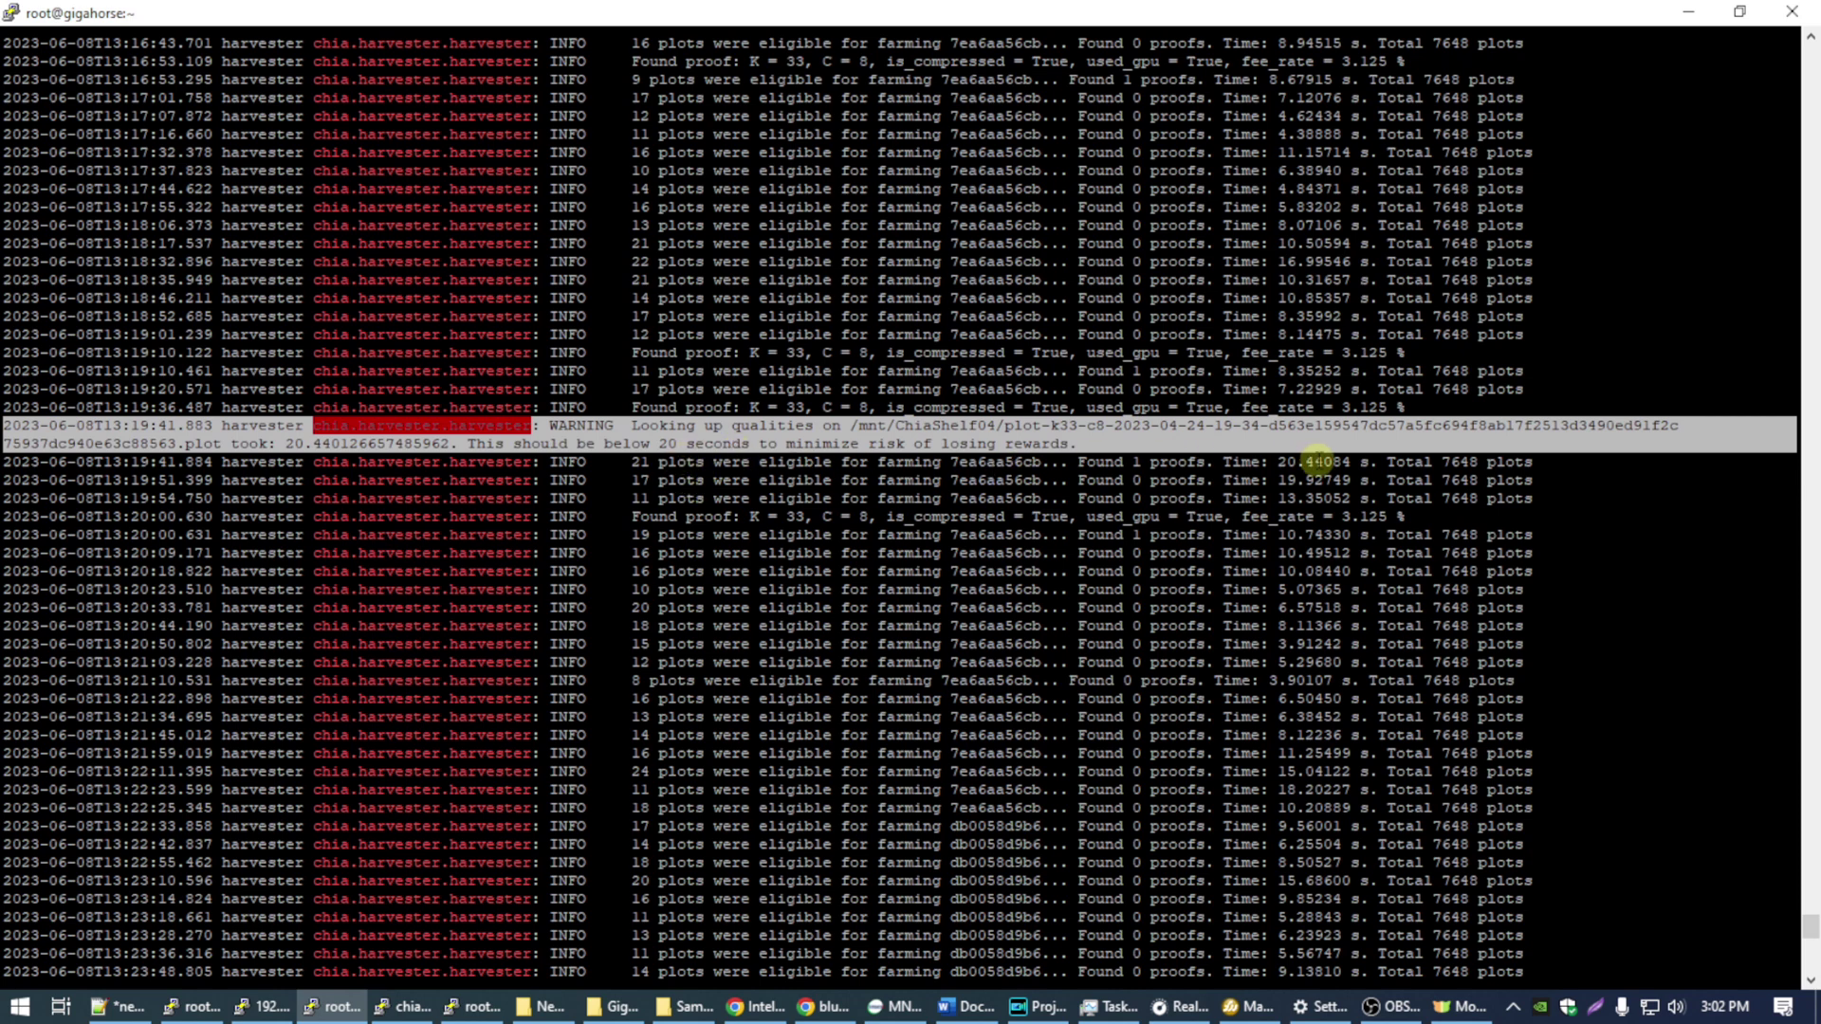
{"action": "scroll", "coordinate": [1315, 461], "scroll_direction": "up", "scroll_amount": 20}
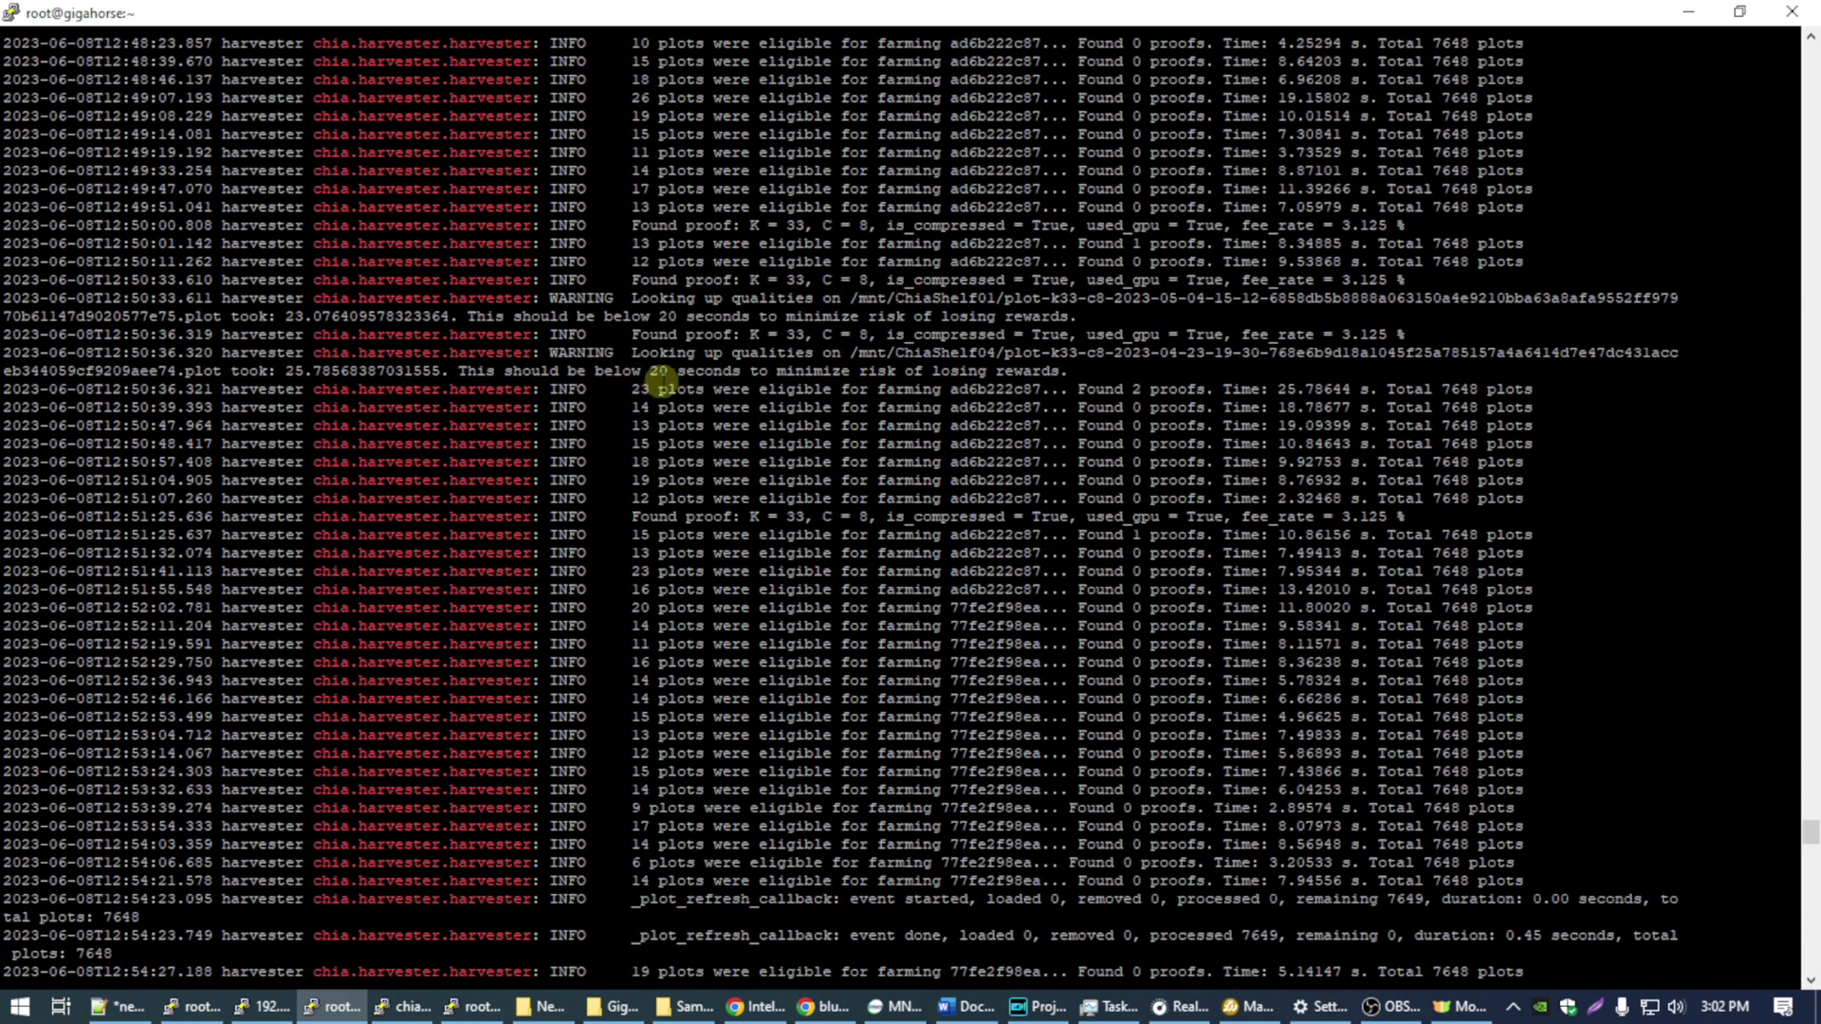
{"action": "left_click_drag", "start_coordinate": [632, 280], "coordinate": [785, 282]}
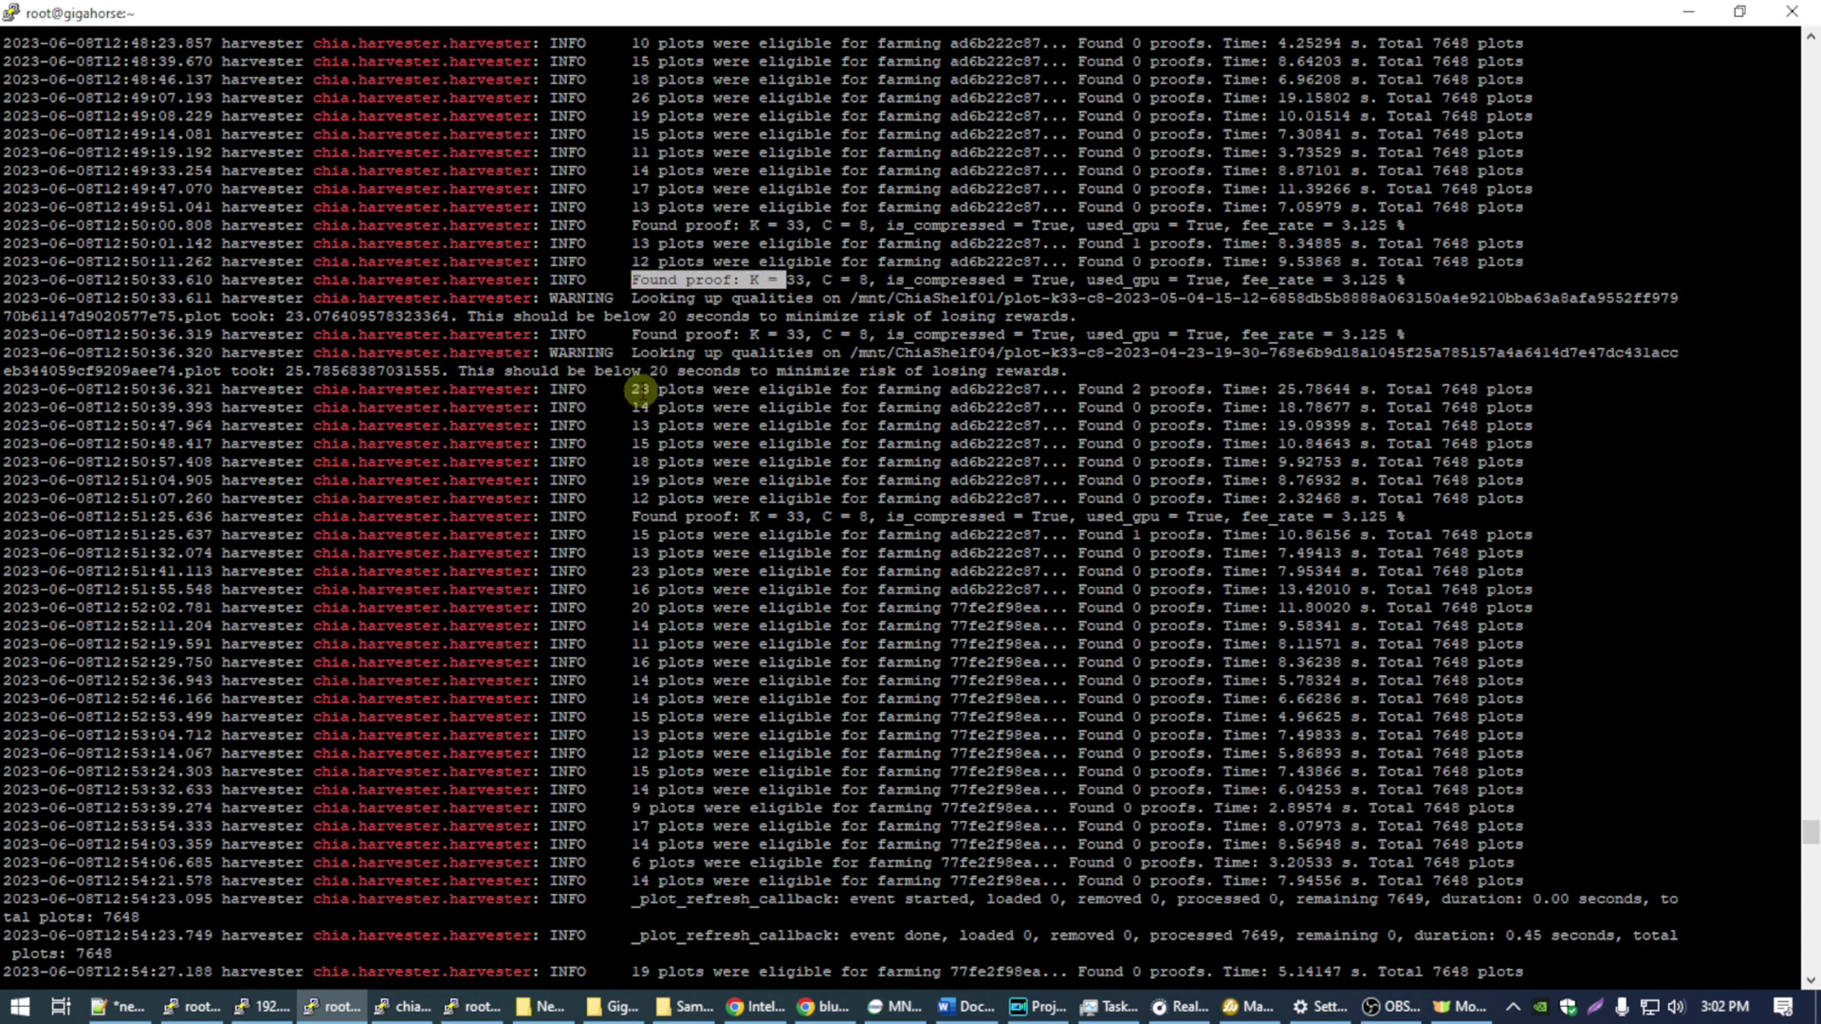
{"action": "left_click_drag", "start_coordinate": [633, 389], "coordinate": [749, 390]}
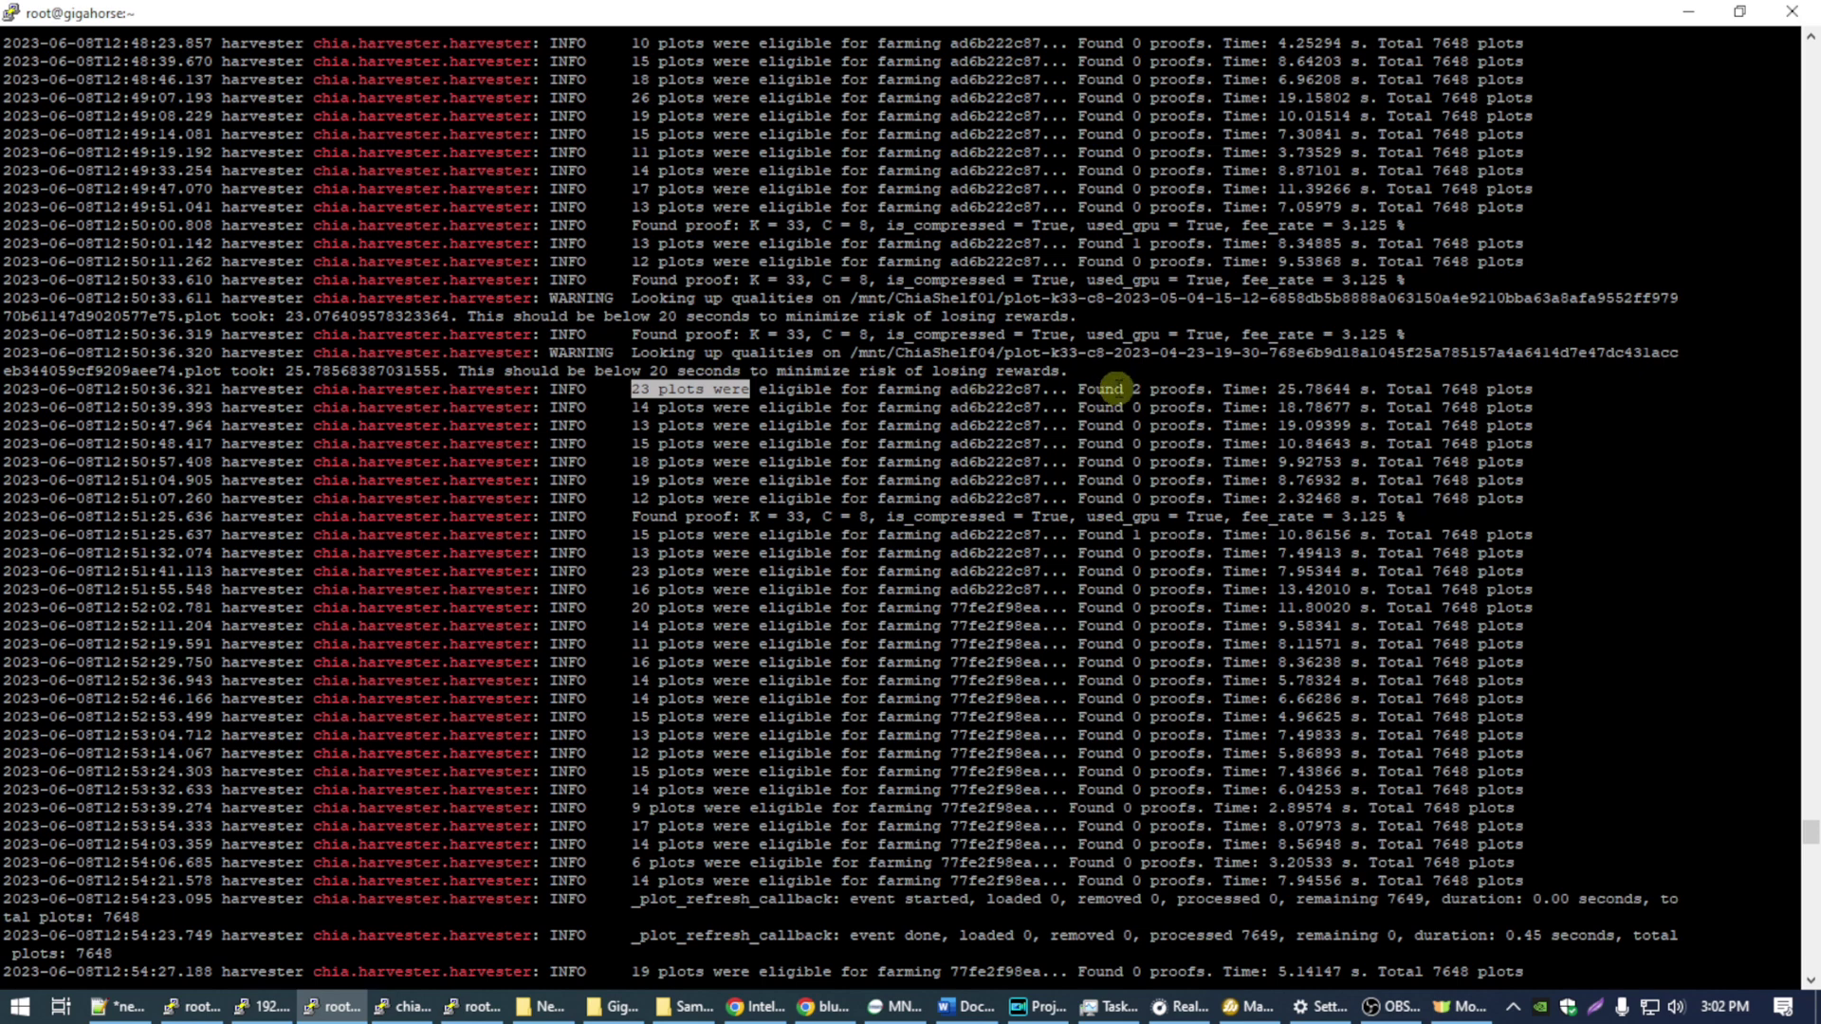
{"action": "left_click_drag", "start_coordinate": [1079, 389], "coordinate": [1352, 390]}
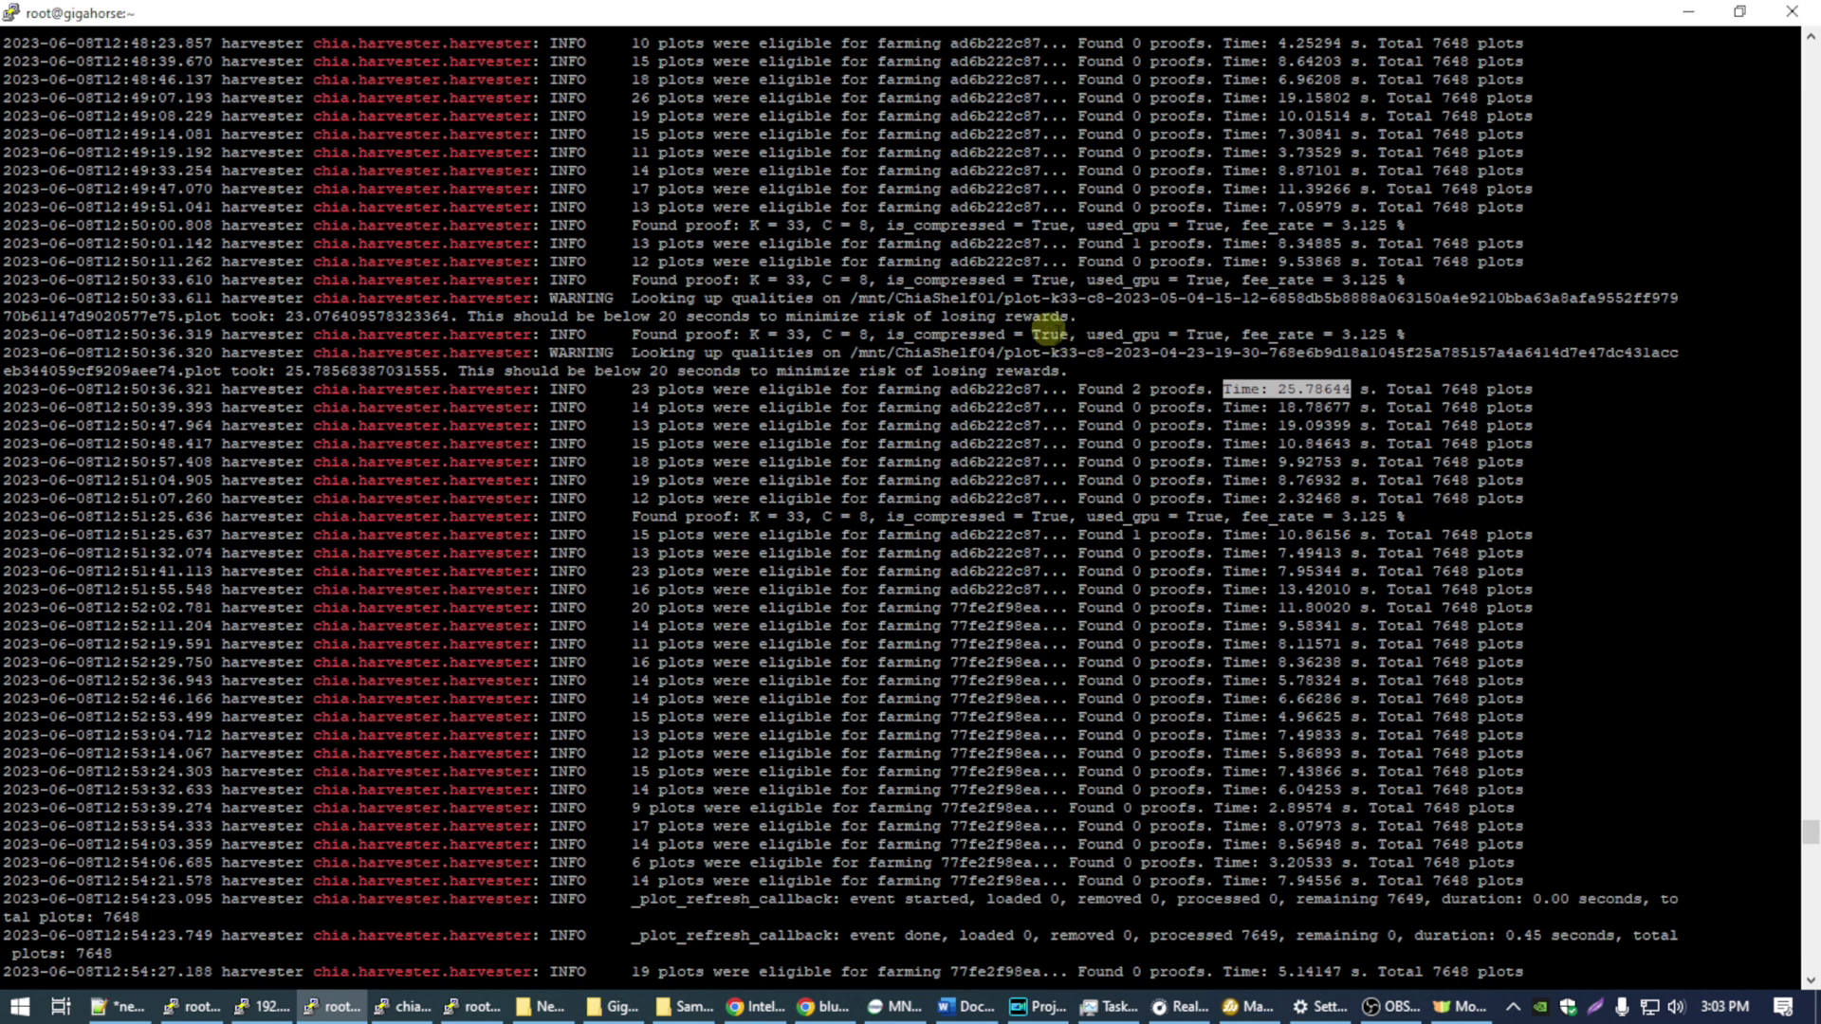
{"action": "left_click_drag", "start_coordinate": [1809, 829], "coordinate": [1812, 814]}
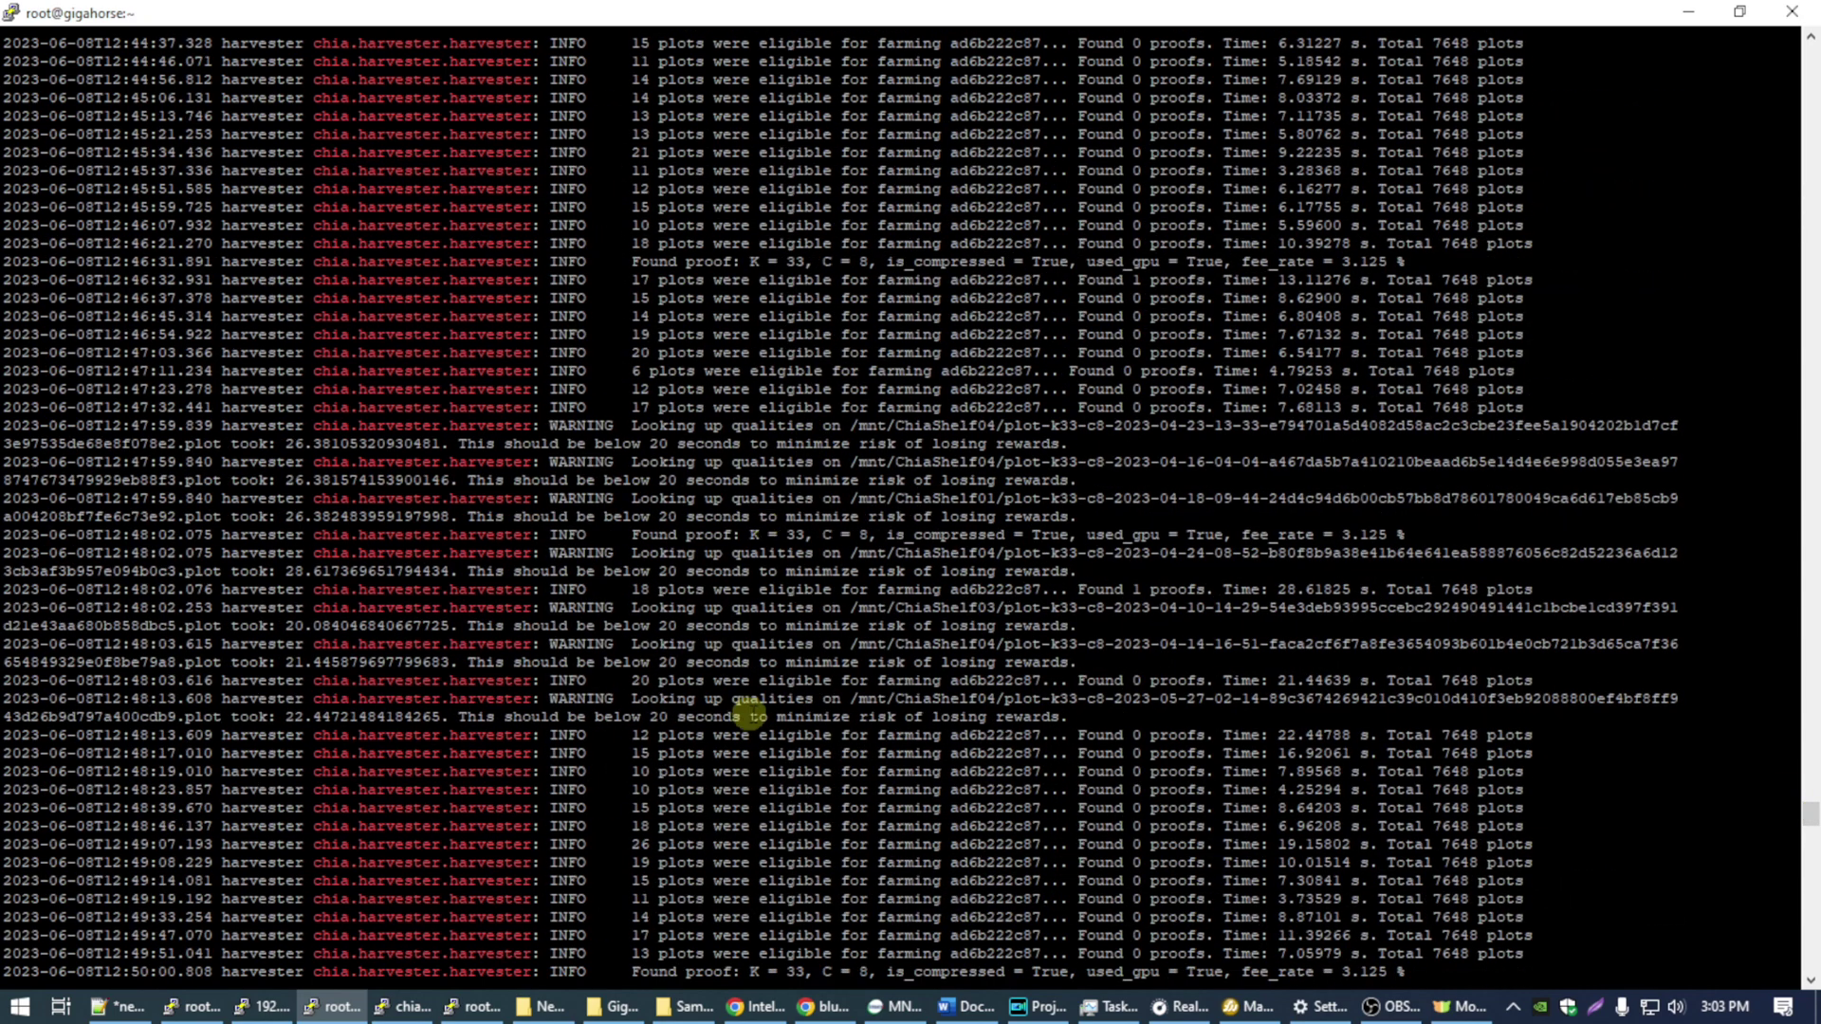
{"action": "scroll", "coordinate": [967, 654], "scroll_direction": "up", "scroll_amount": 1}
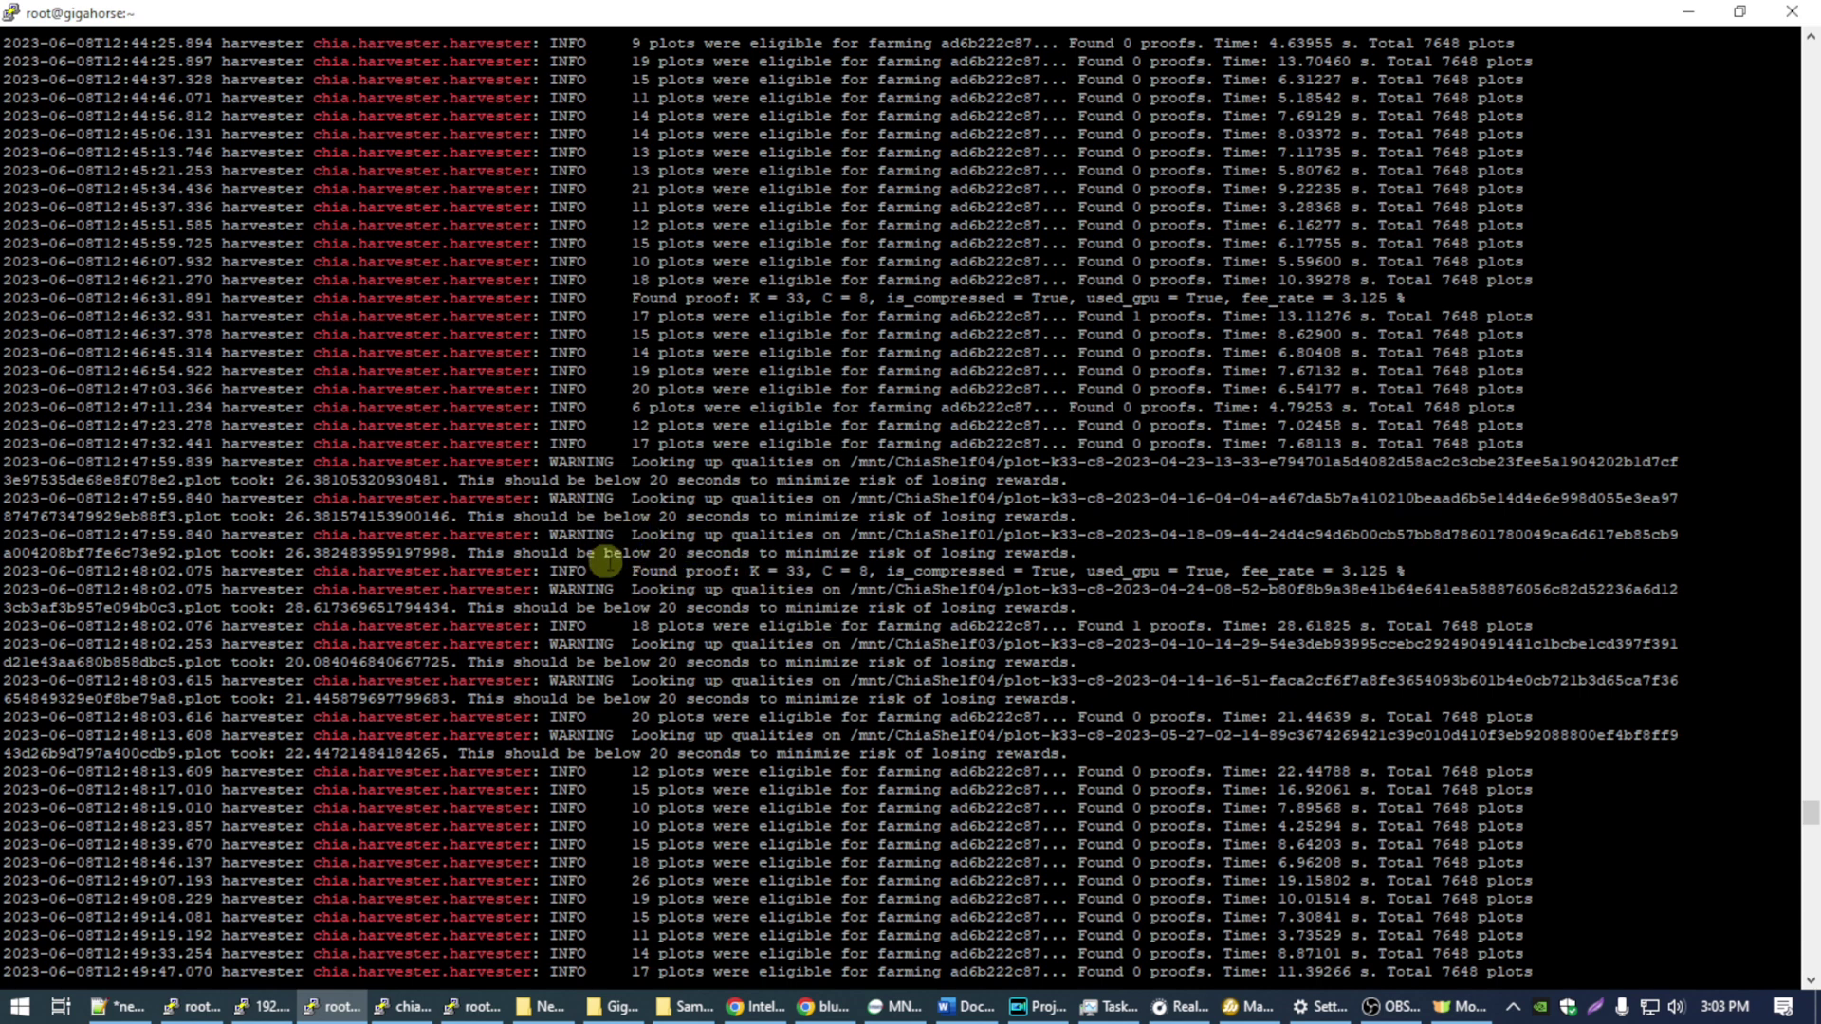
- Switch to the chiafarm terminal and list its network interfaces with ip addr
{"action": "key", "text": "alt+Tab"}
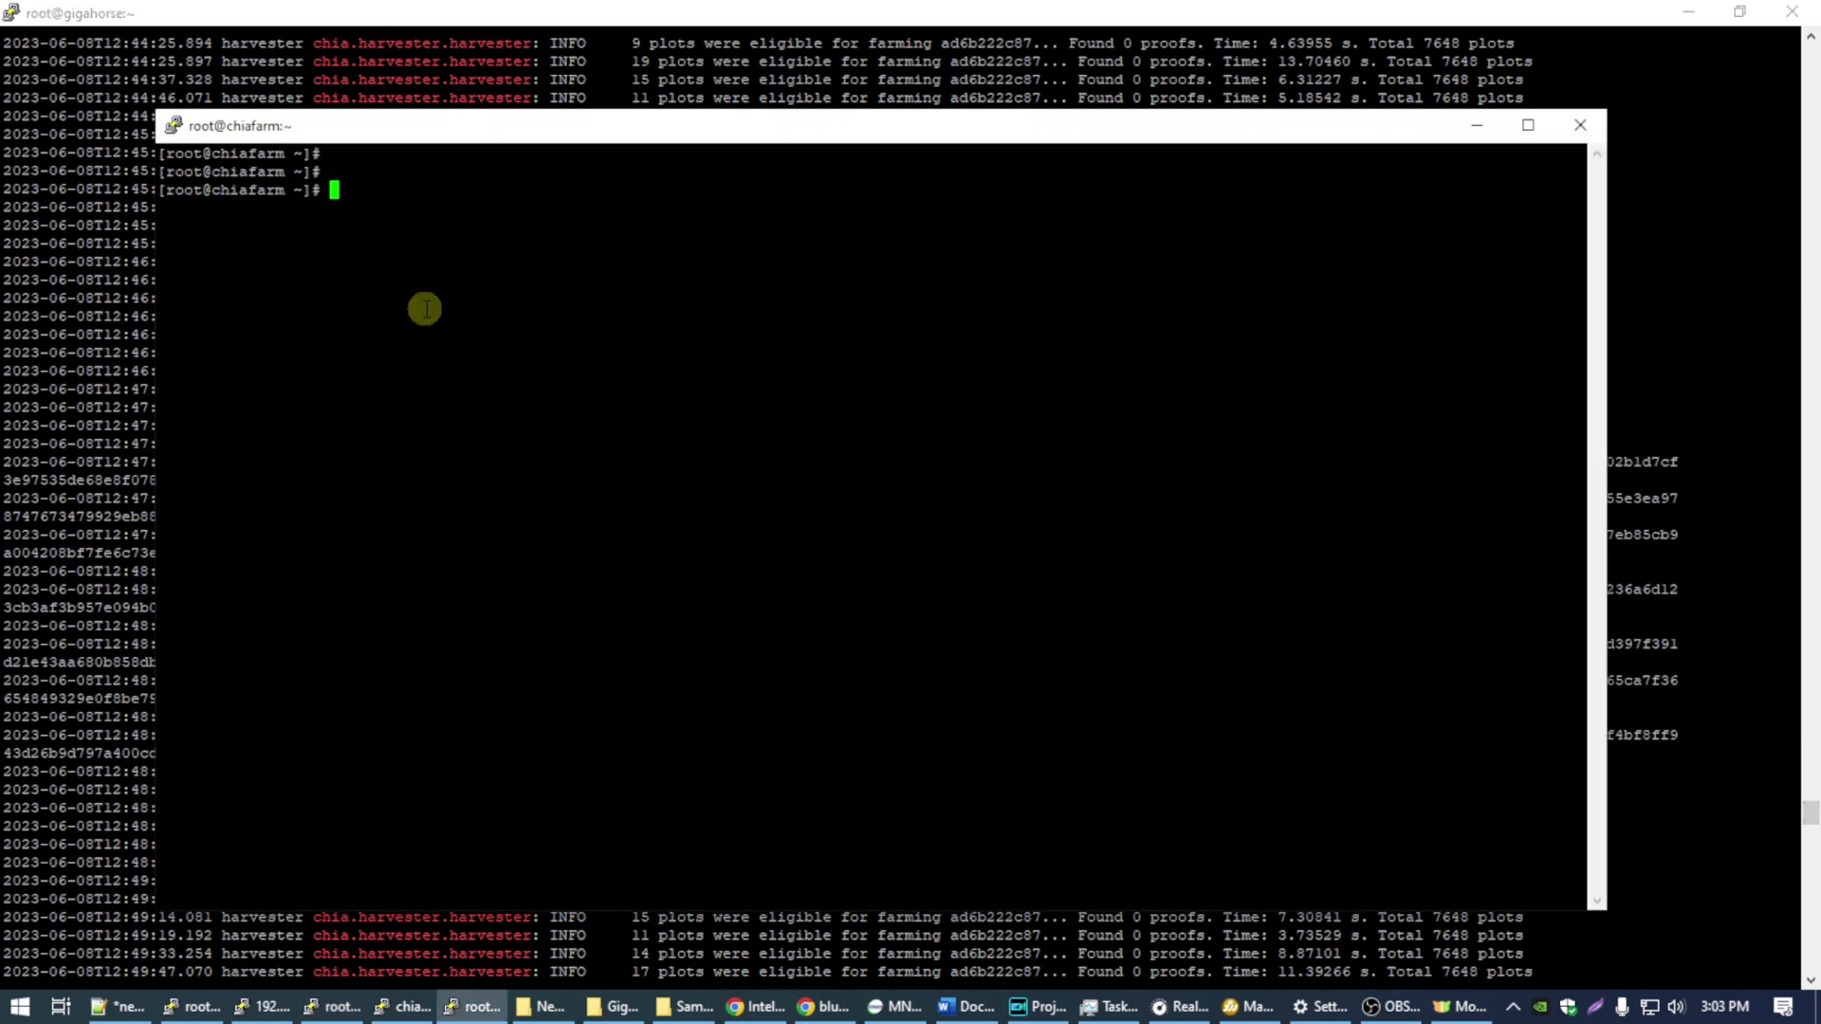
{"action": "type", "text": "ip addr"}
{"action": "key", "text": "Return"}
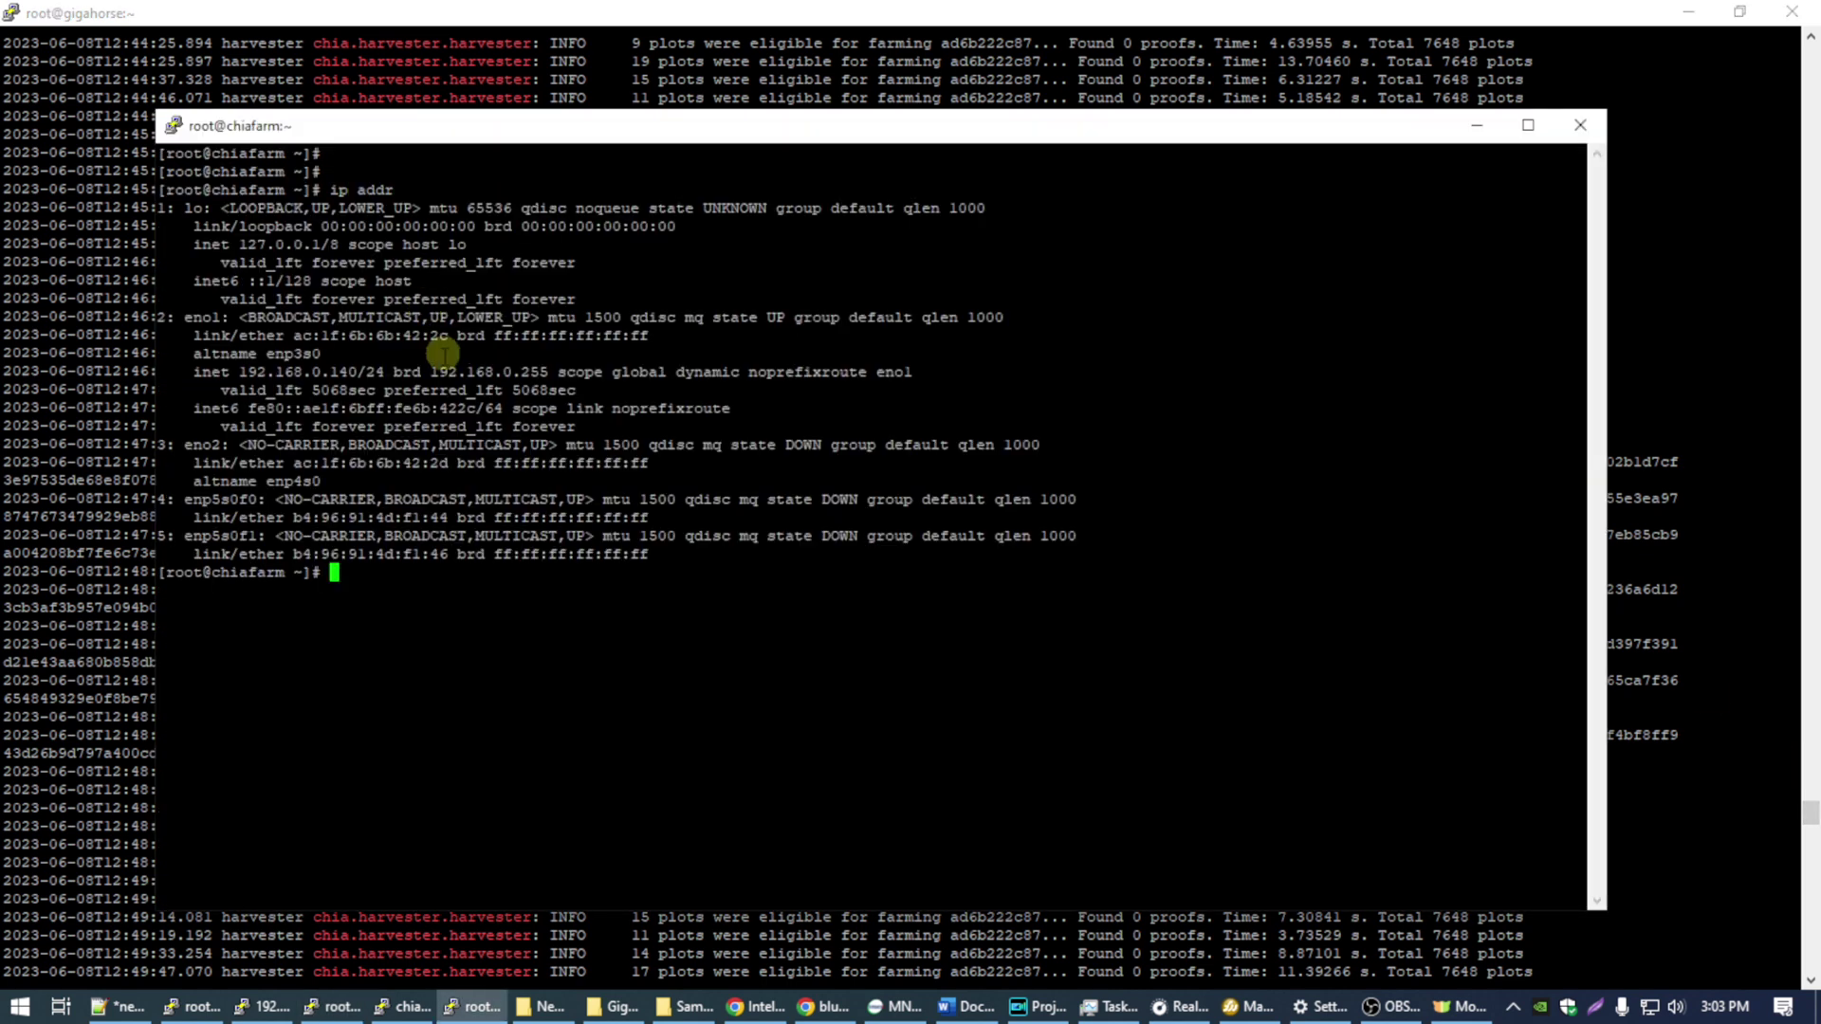
{"action": "left_click_drag", "start_coordinate": [194, 517], "coordinate": [376, 517]}
{"action": "left_click", "coordinate": [376, 516]}
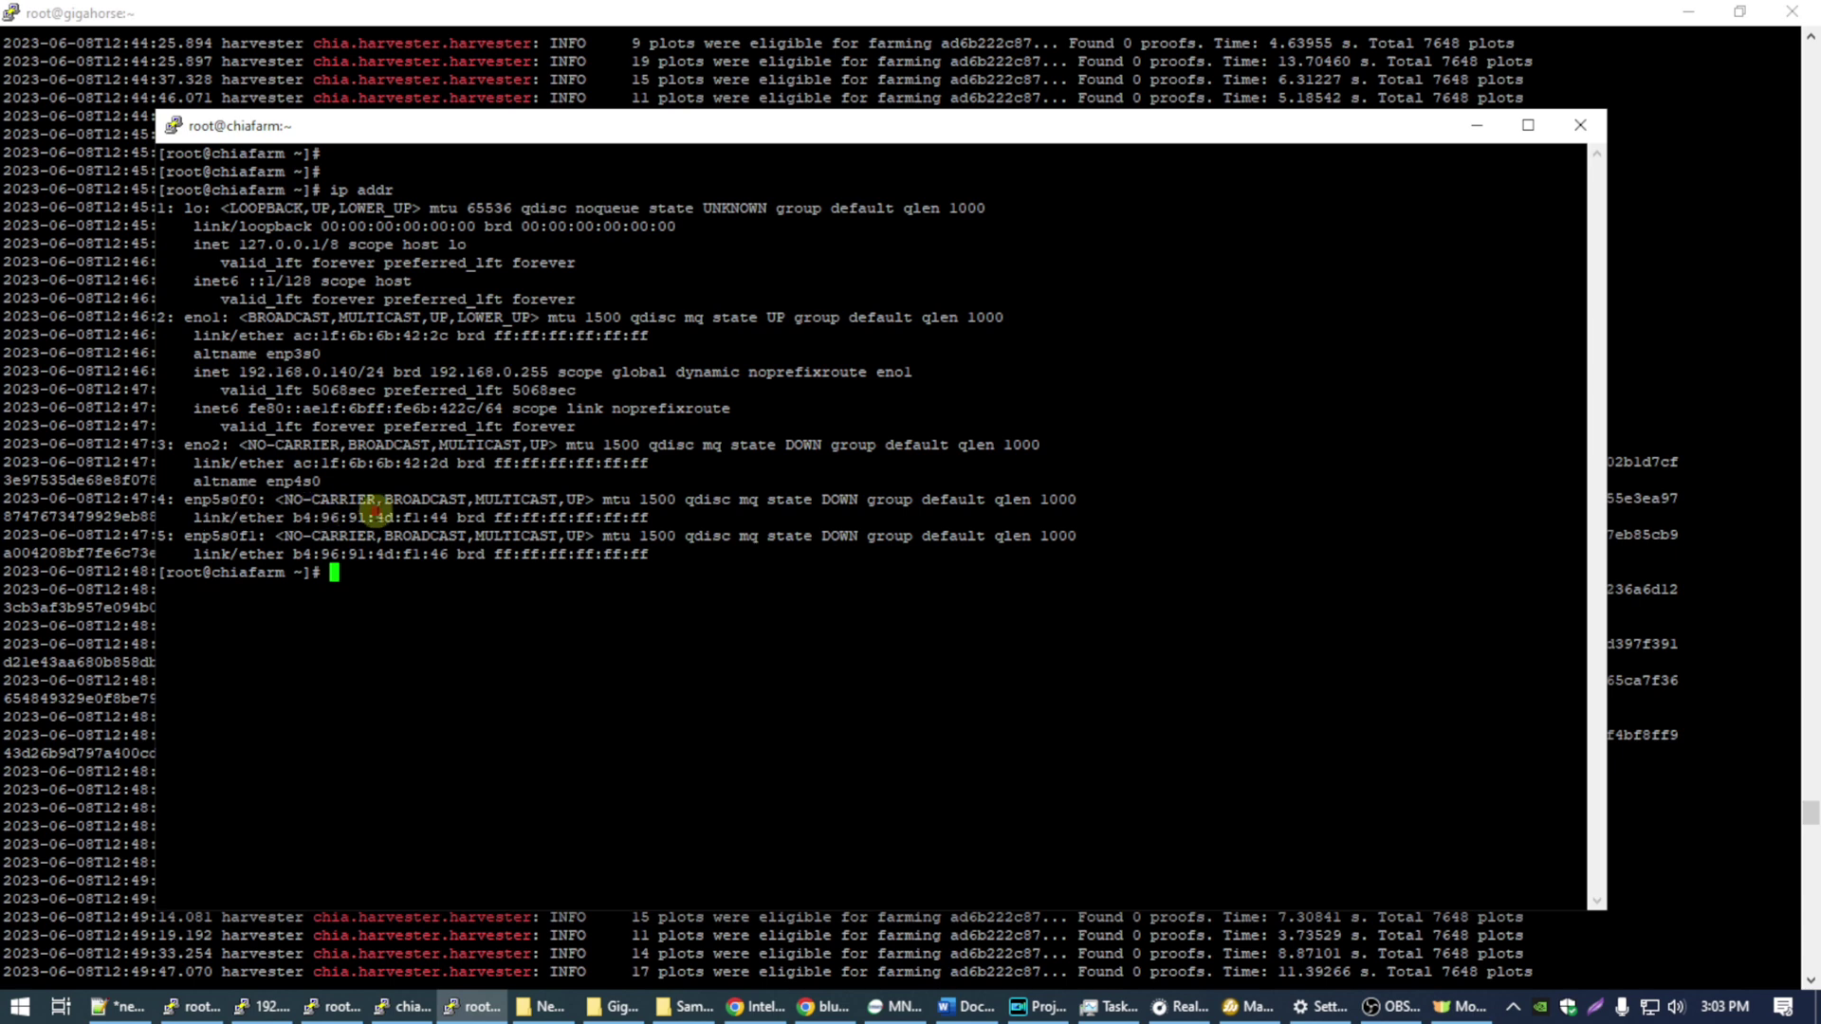
- Run nvtop to check the GPU model and its PCIe link, and quit back to the shell
{"action": "key", "text": "Return"}
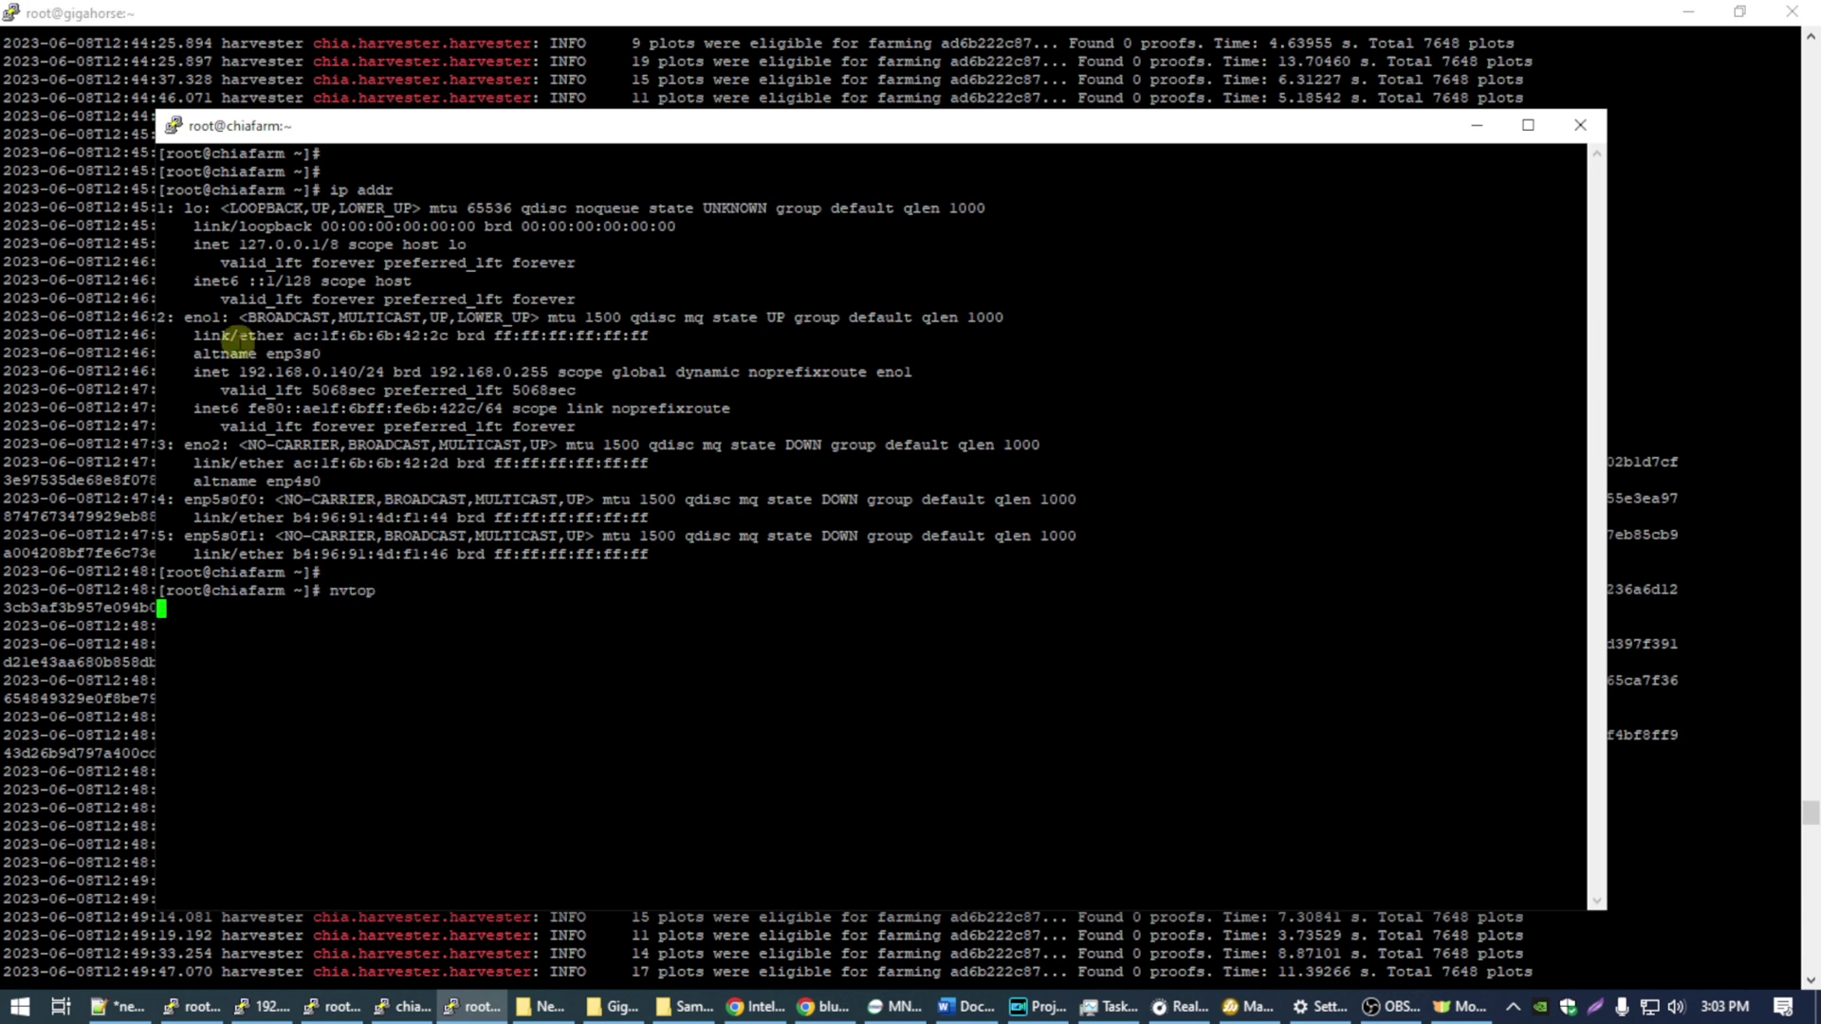
{"action": "left_click_drag", "start_coordinate": [321, 153], "coordinate": [402, 152]}
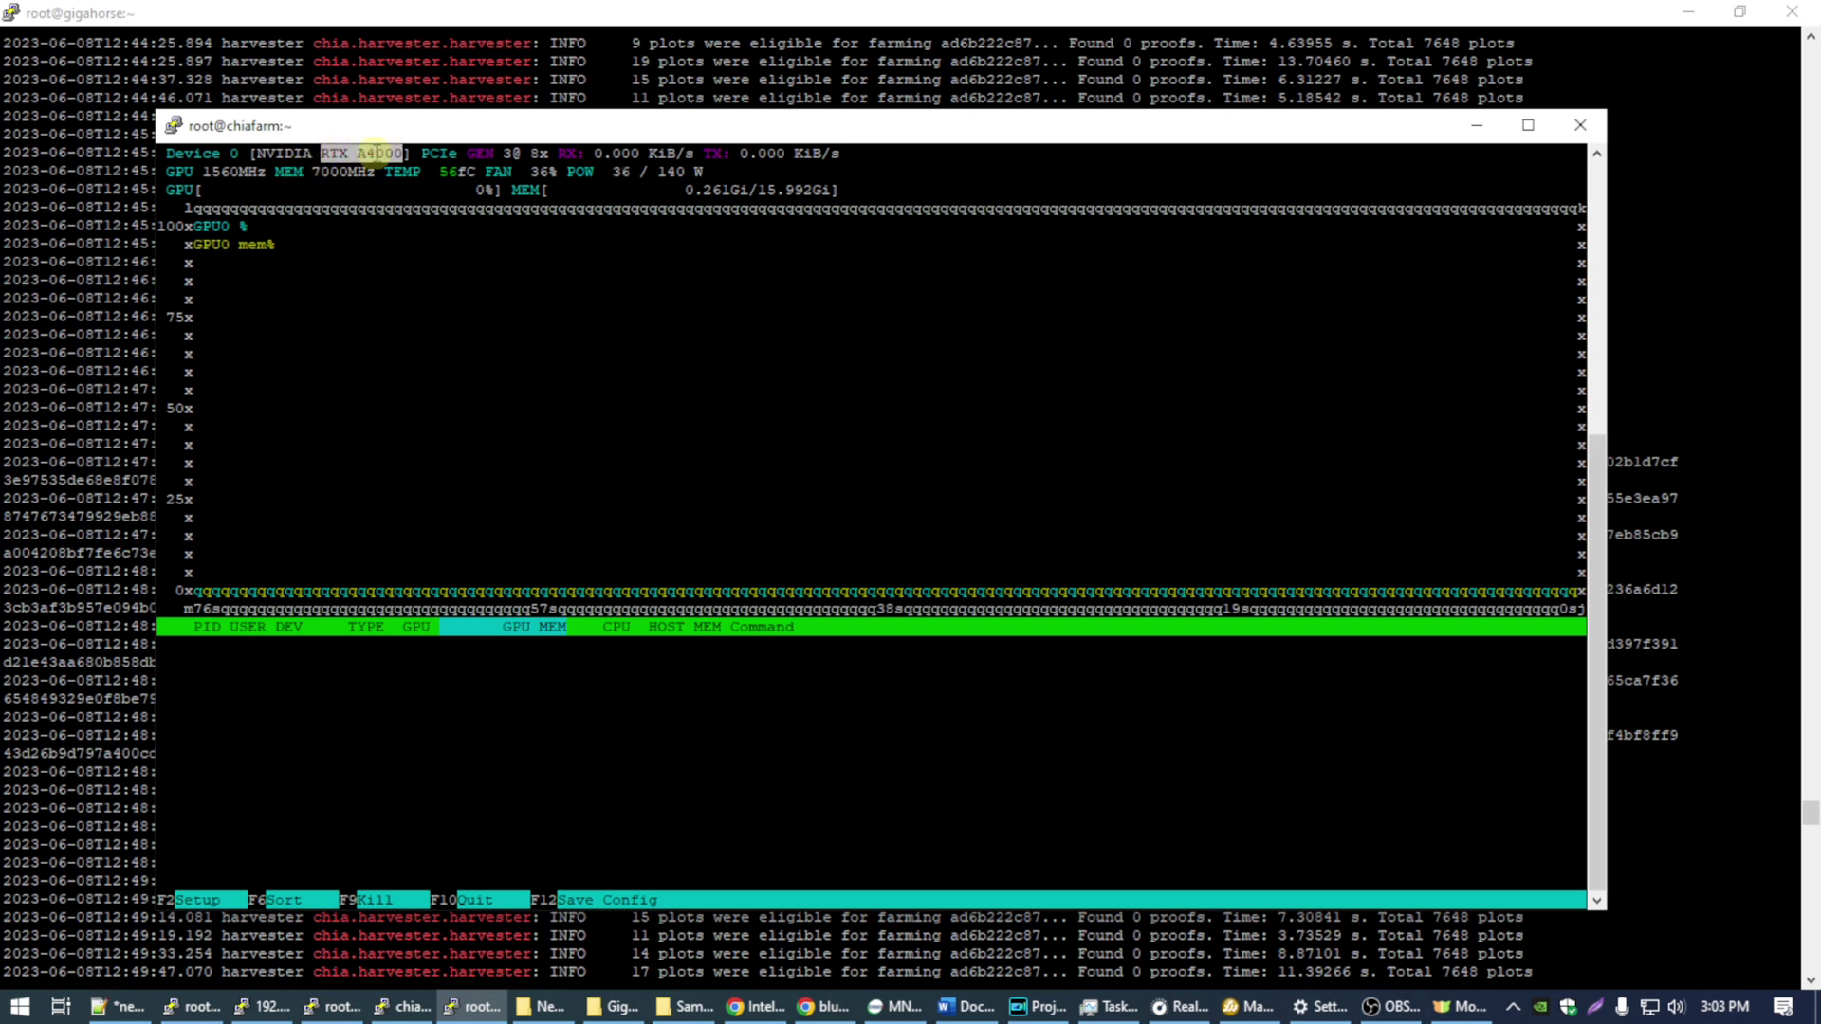
{"action": "left_click", "coordinate": [532, 257]}
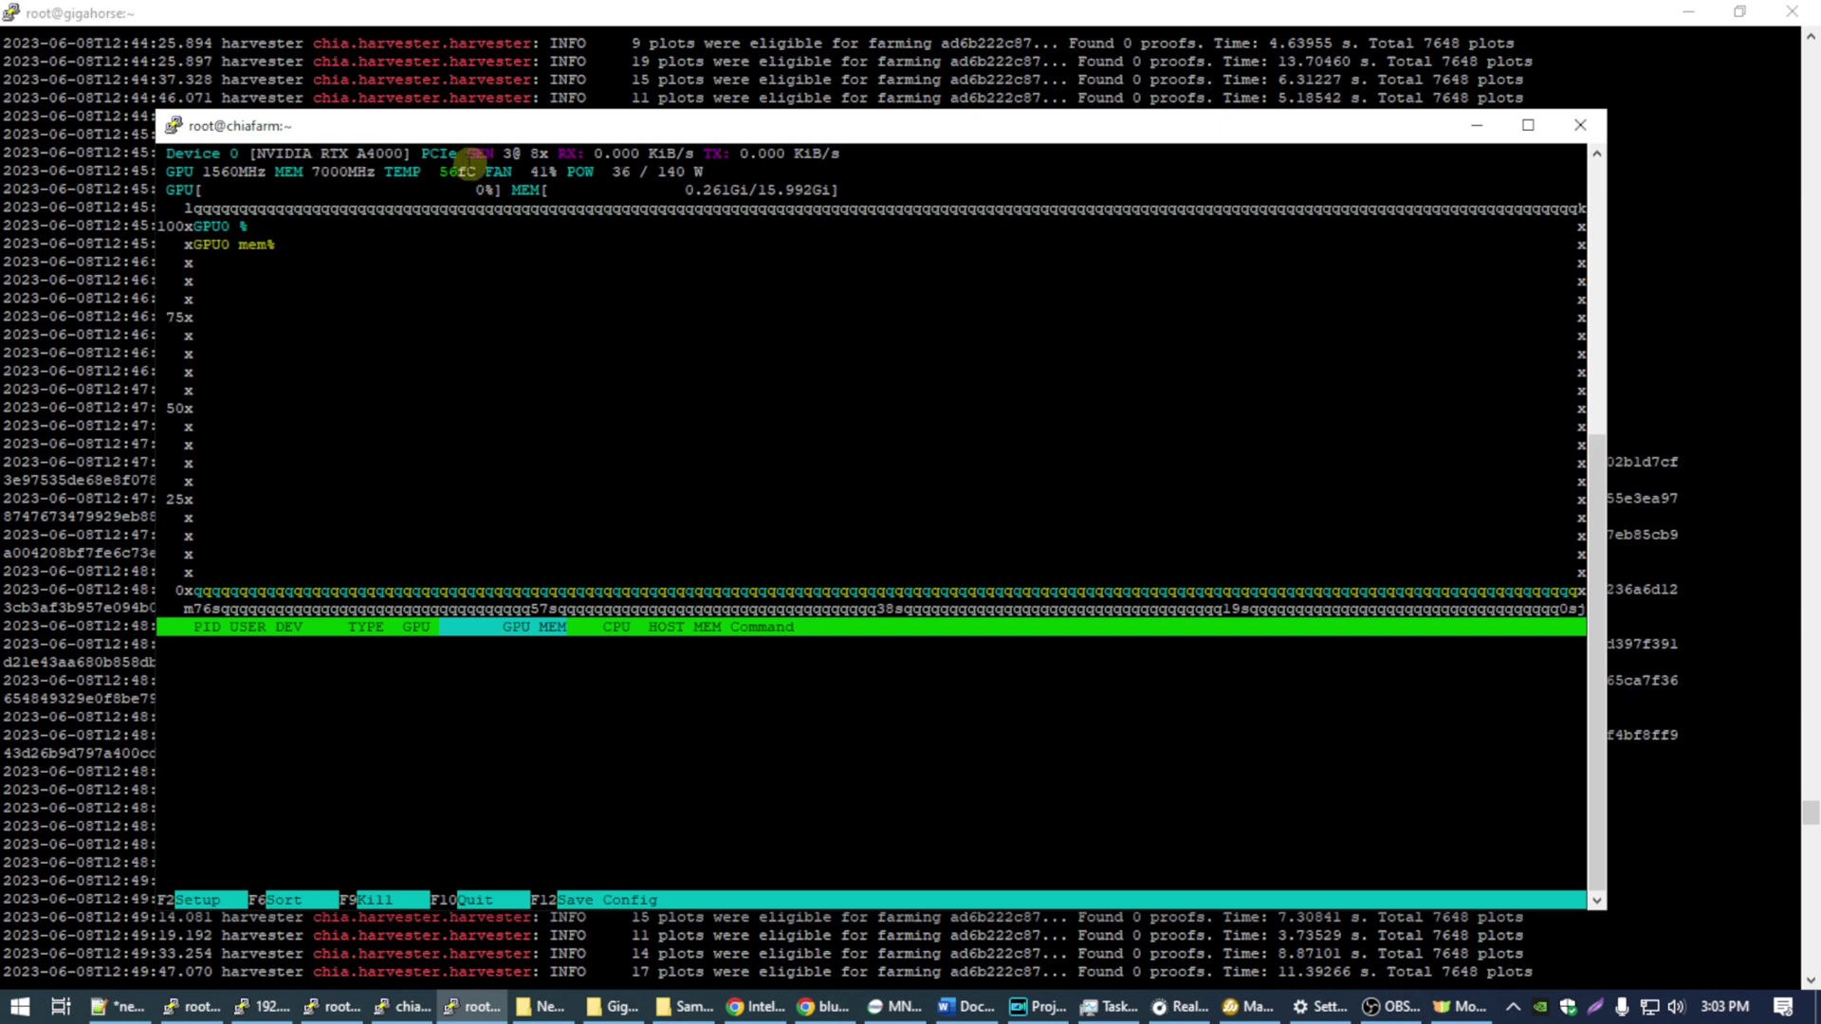
{"action": "left_click_drag", "start_coordinate": [423, 153], "coordinate": [536, 157]}
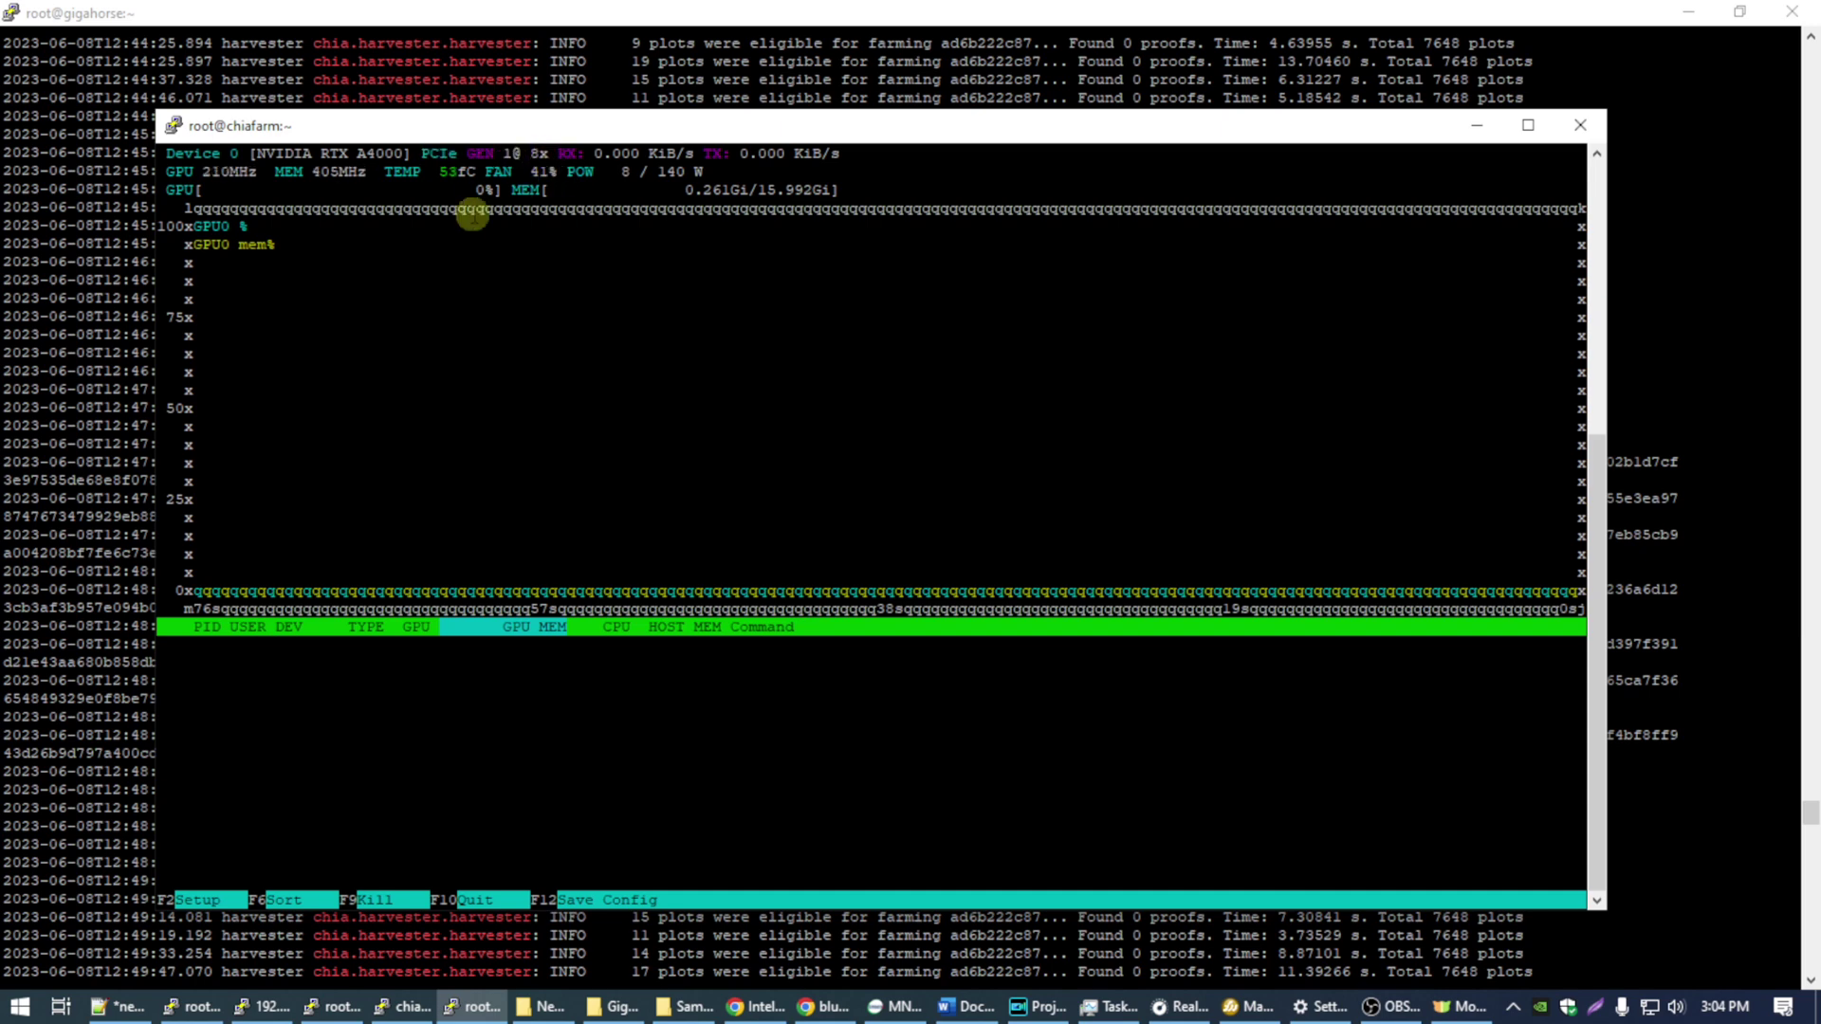
{"action": "key", "text": "F10"}
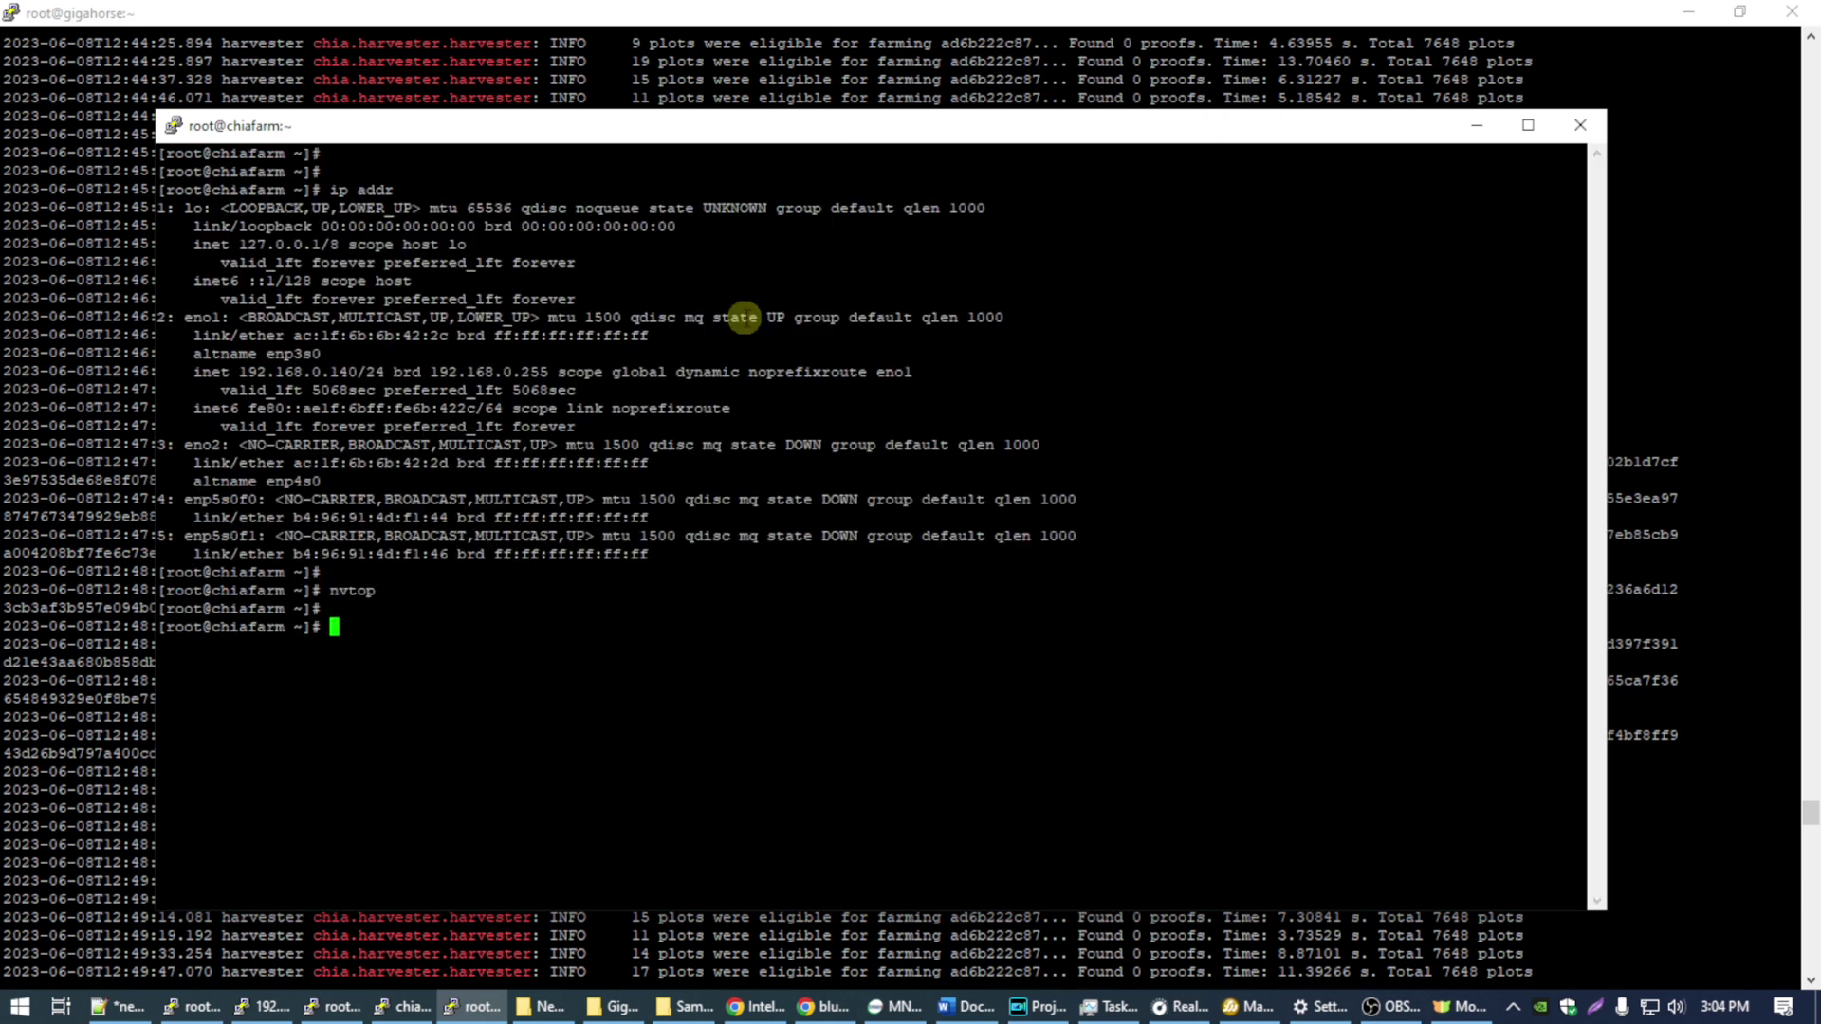
- List the SAS controller with lspci | grep SAS and shut the chiafarm server down with poweroff
{"action": "type", "text": "lspci | grep SAS"}
{"action": "key", "text": "Return"}
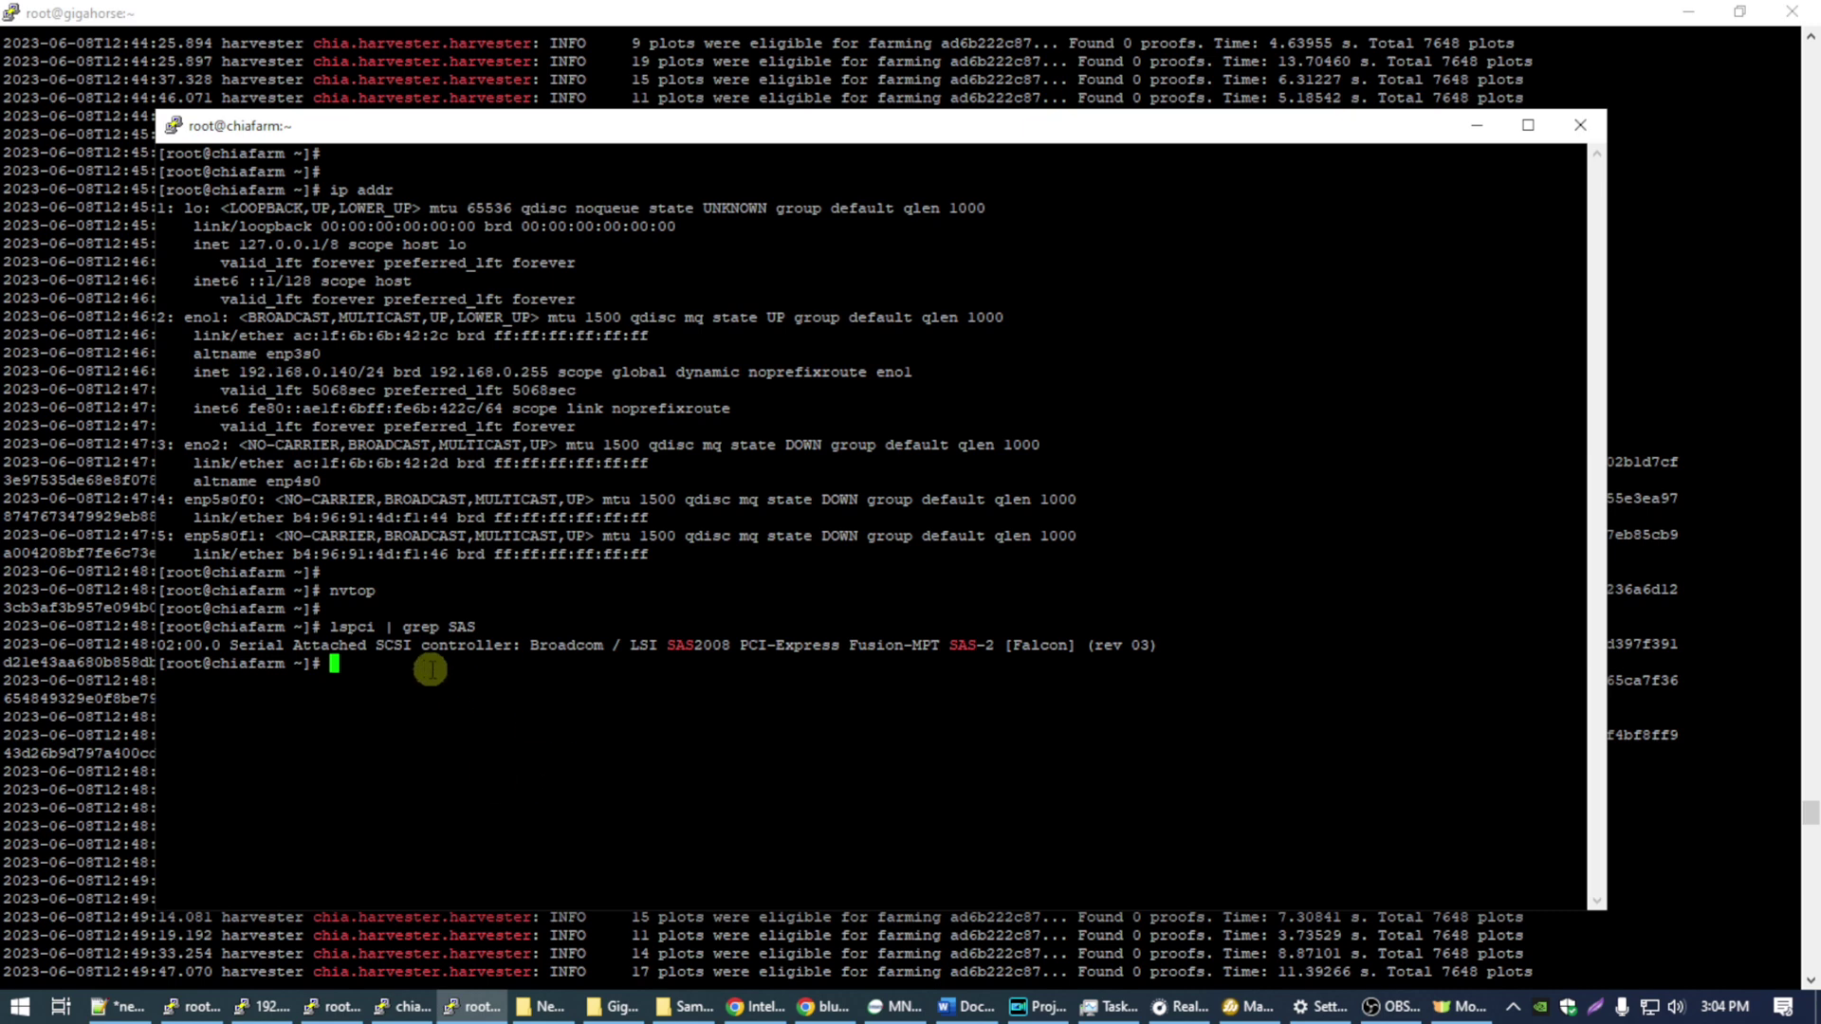
{"action": "key", "text": "Return"}
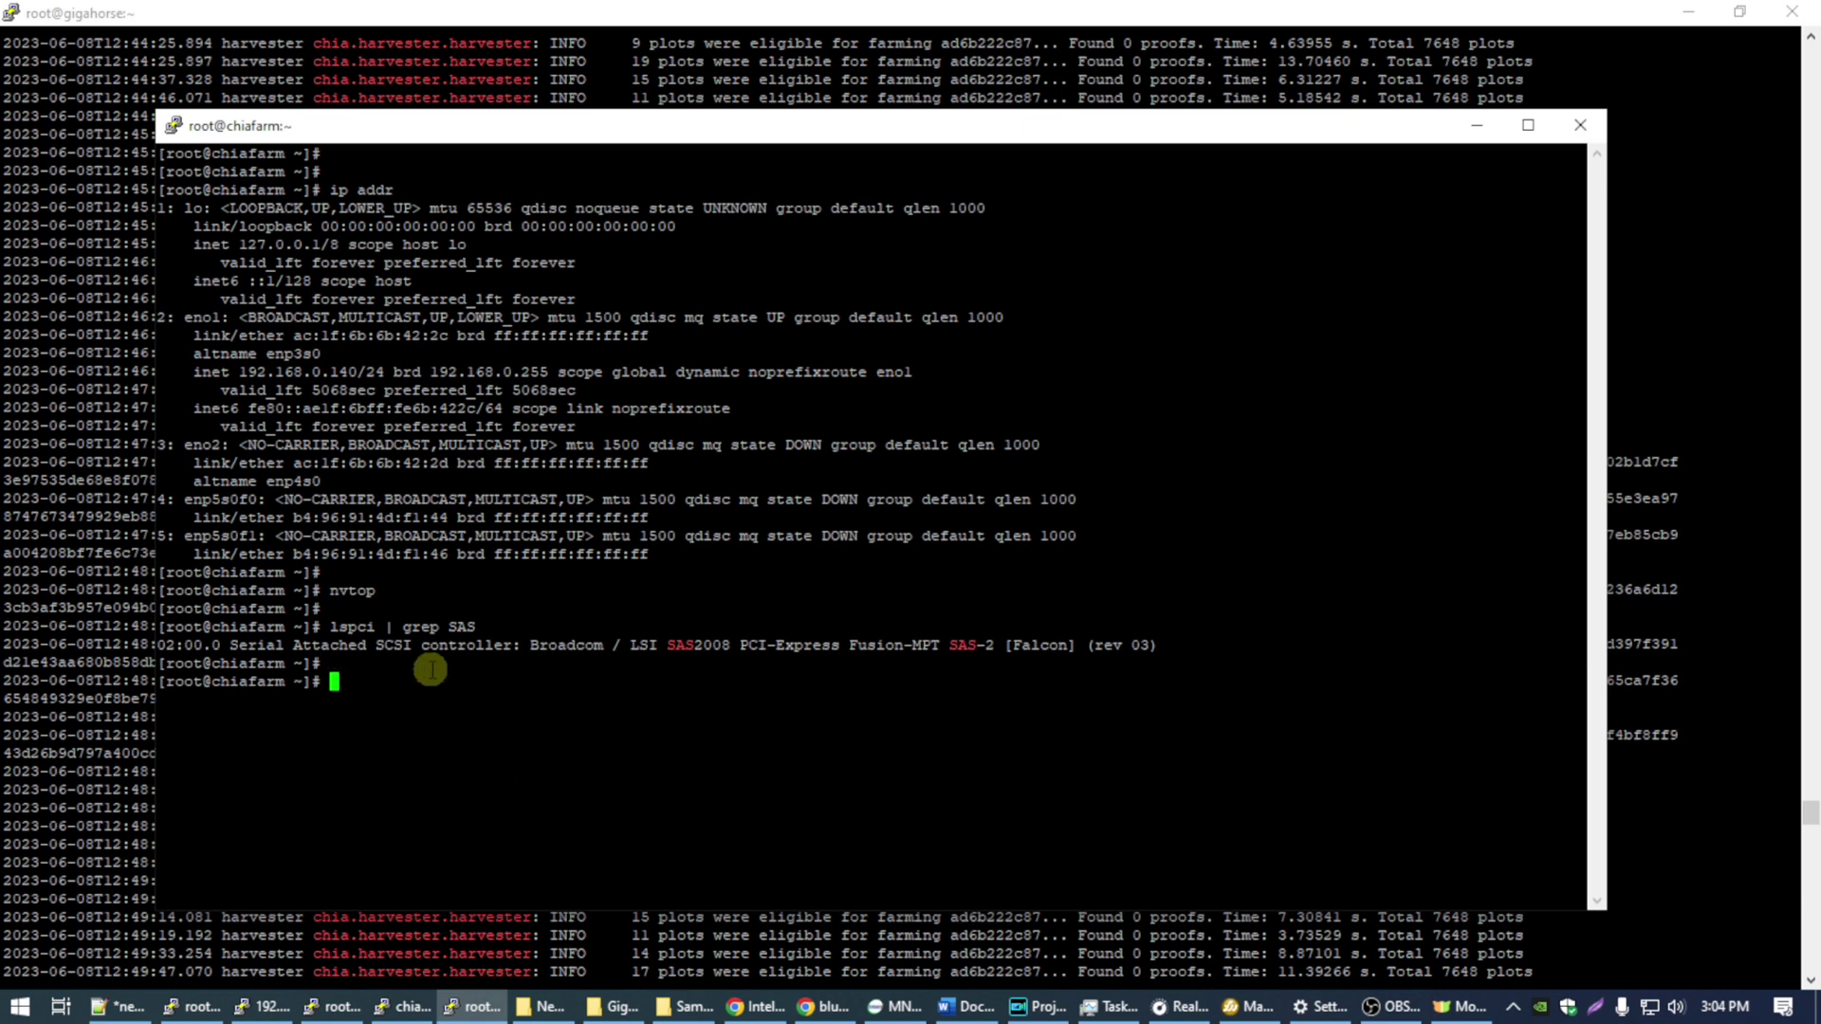
{"action": "type", "text": "poweroff"}
{"action": "key", "text": "Return"}
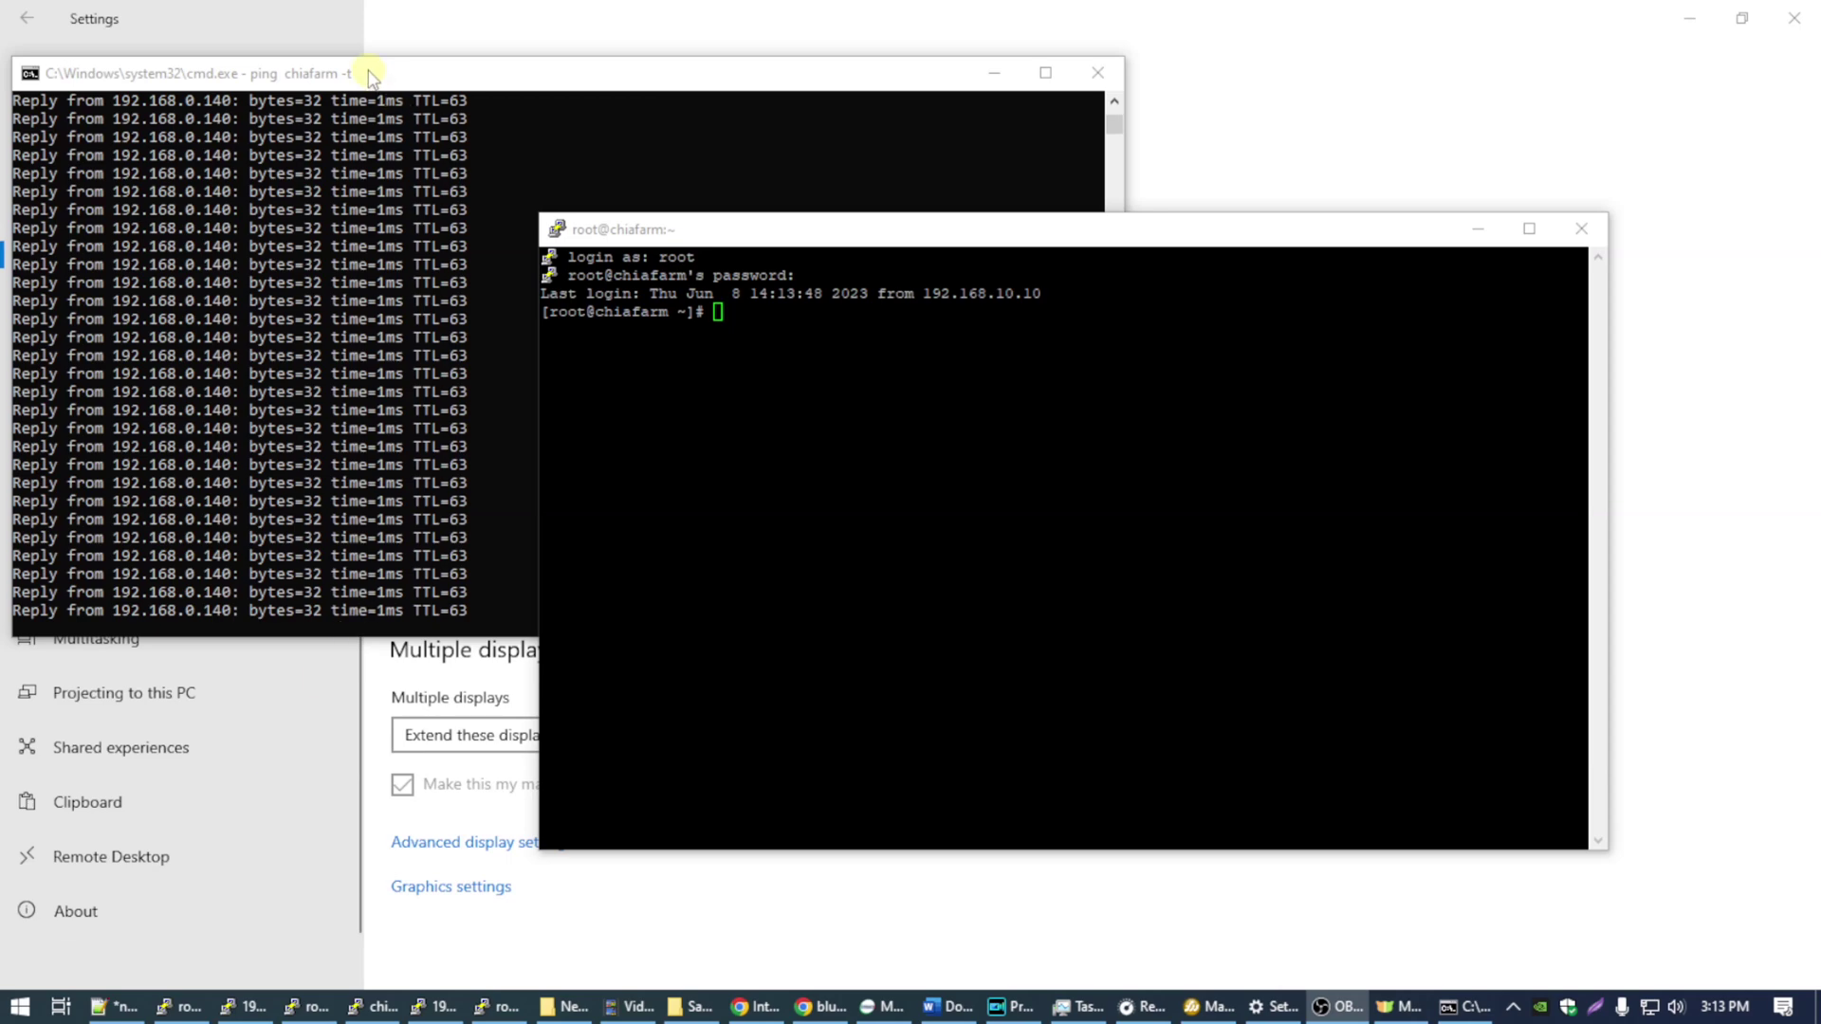
- Move and enlarge the new chiafarm terminal and follow the system messages log with tail -f
{"action": "left_click_drag", "start_coordinate": [1211, 232], "coordinate": [984, 128]}
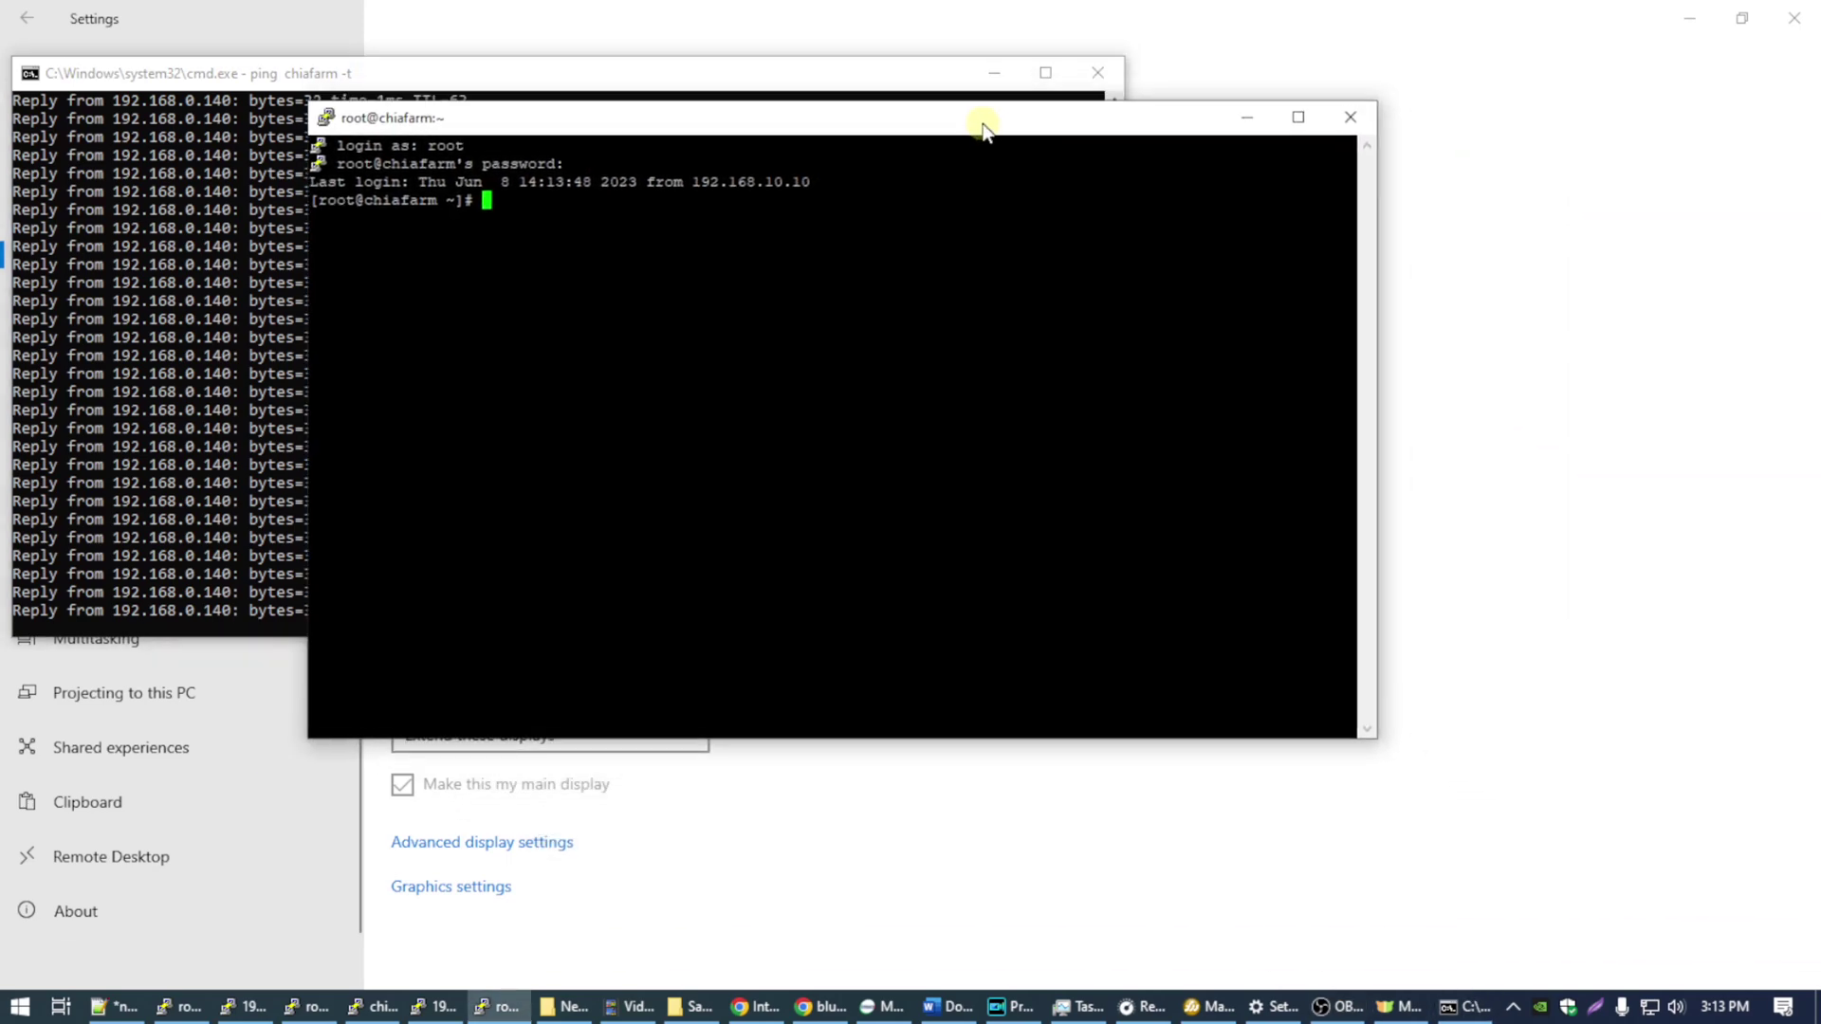
{"action": "left_click_drag", "start_coordinate": [1372, 744], "coordinate": [1518, 816]}
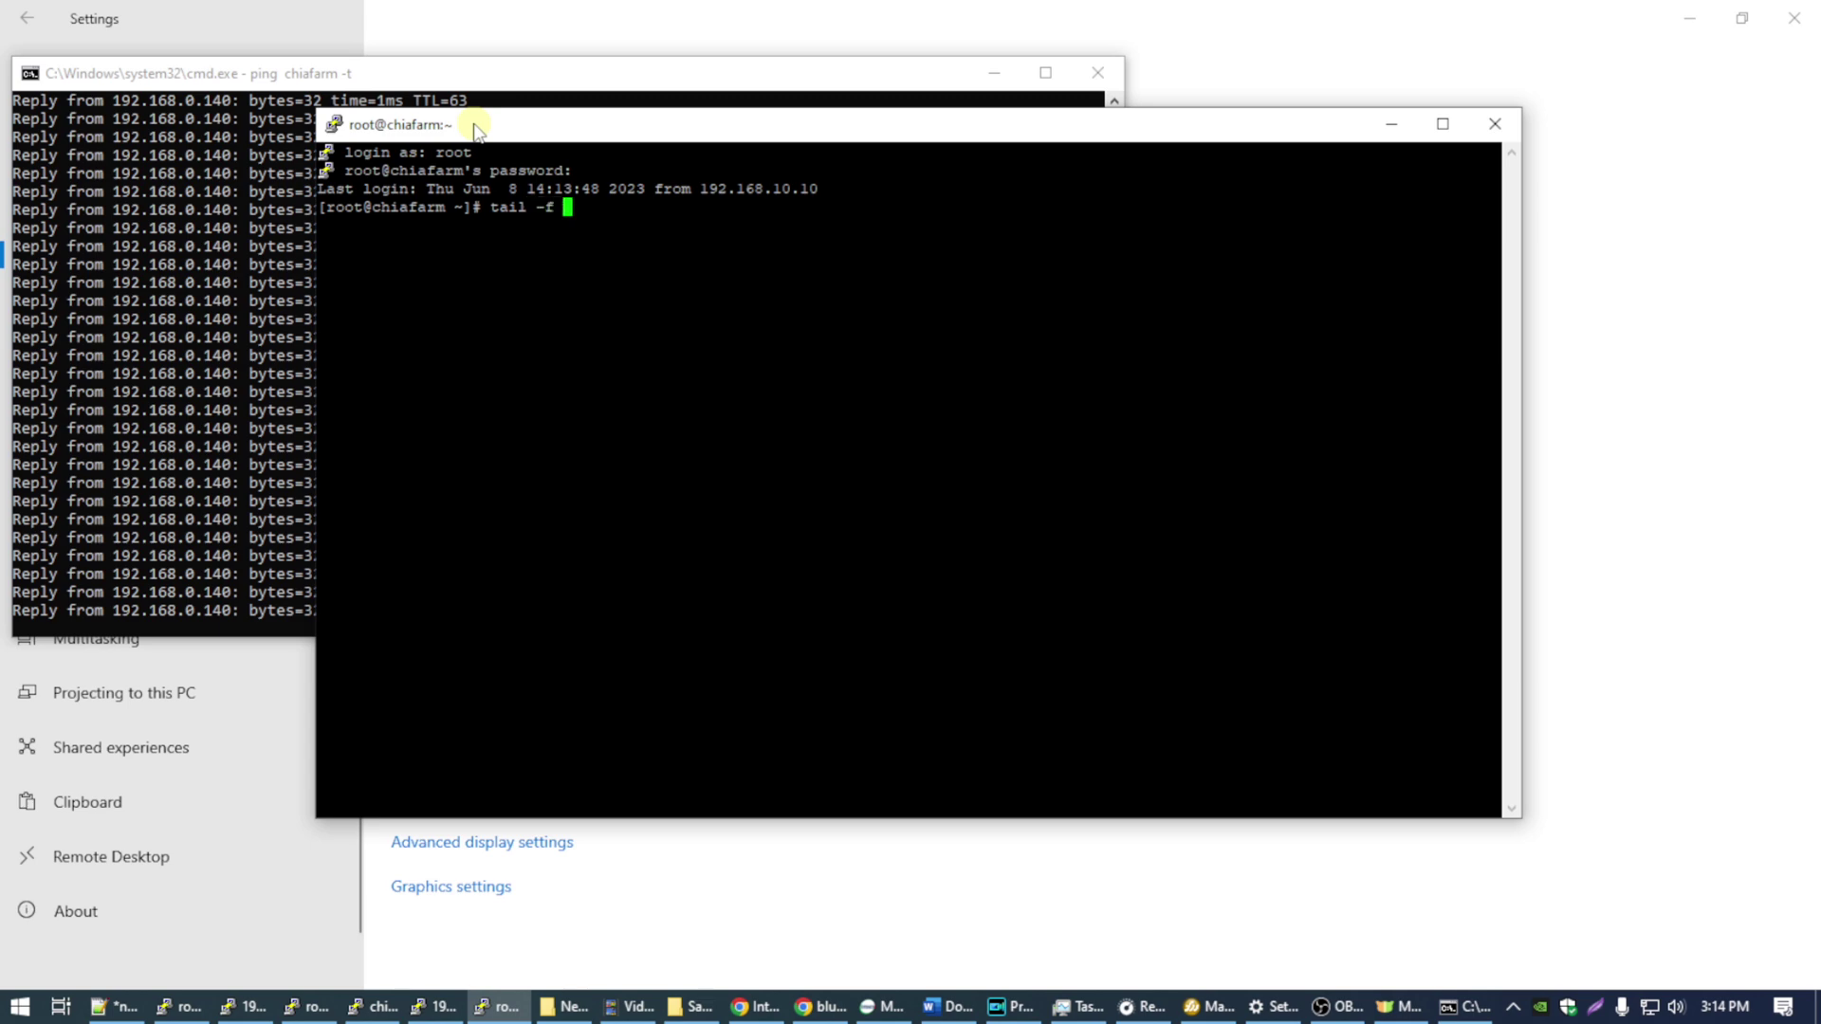
{"action": "type", "text": "/messages"}
{"action": "key", "text": "Return"}
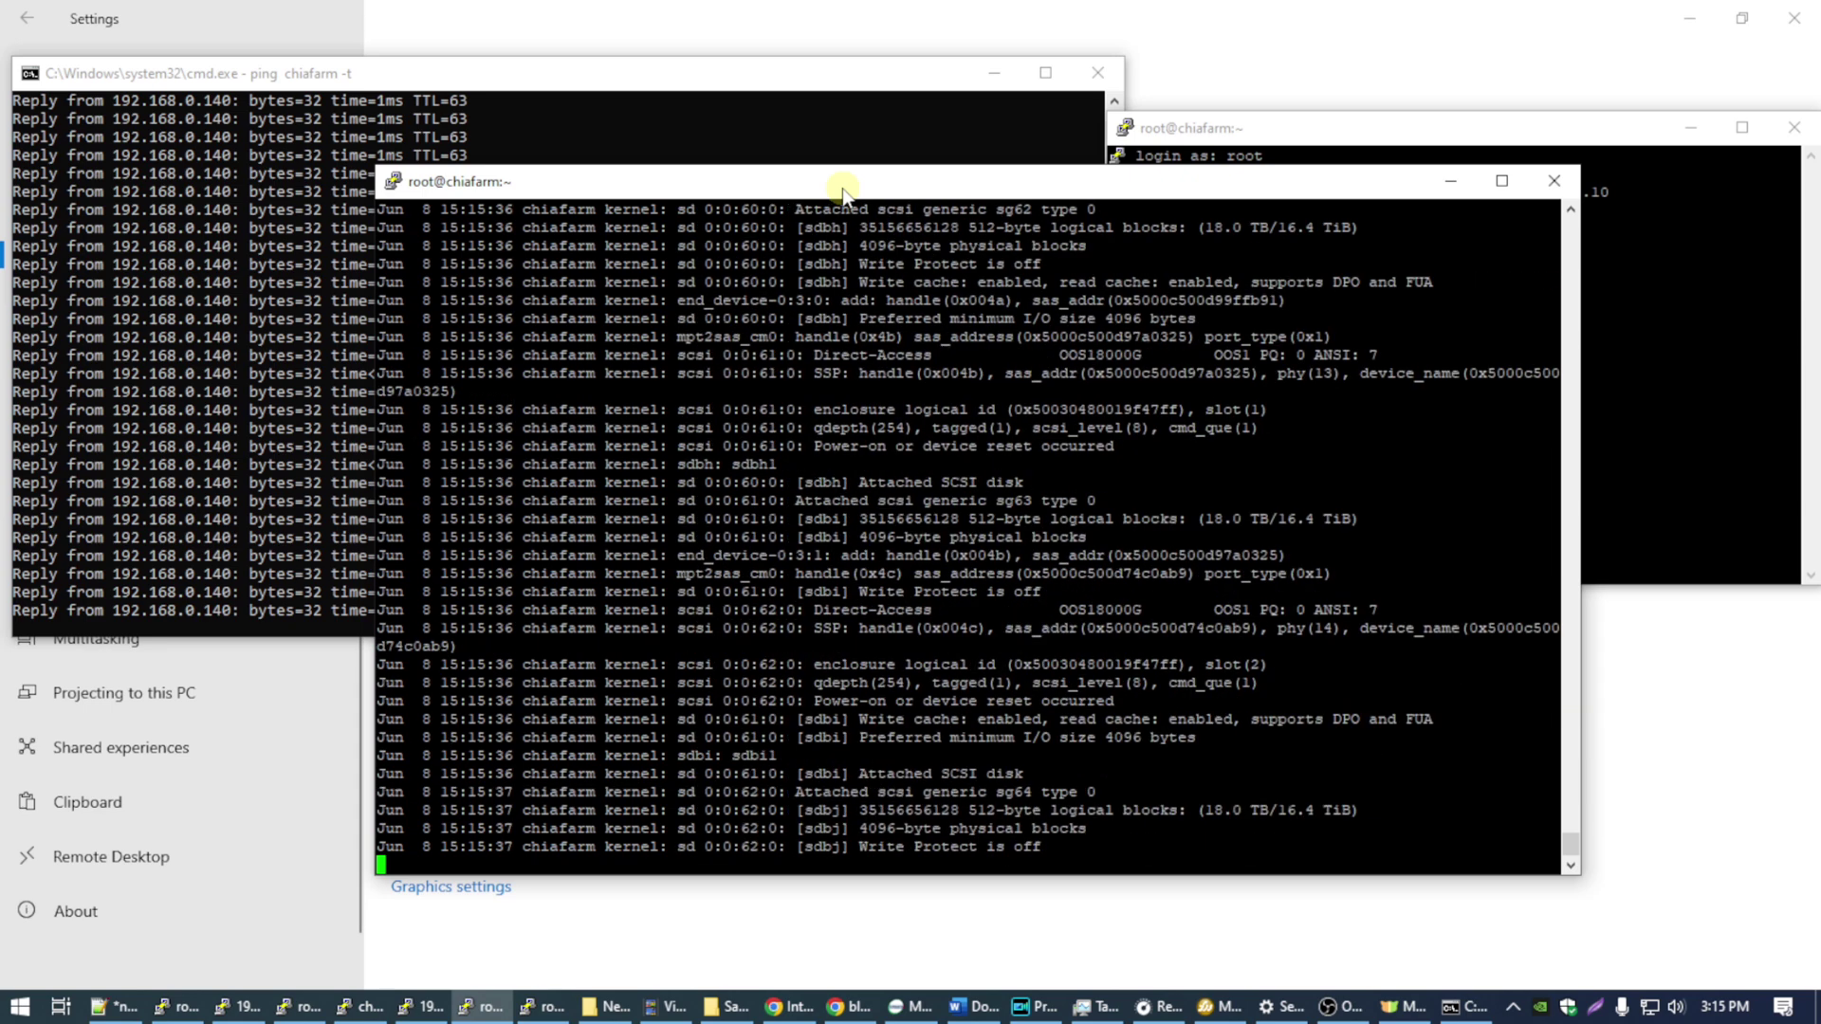
- In the second chiafarm terminal, open mount.sh in vim to review the disk shelf mount commands, and quit the editor
{"action": "left_click_drag", "start_coordinate": [661, 197], "coordinate": [625, 203]}
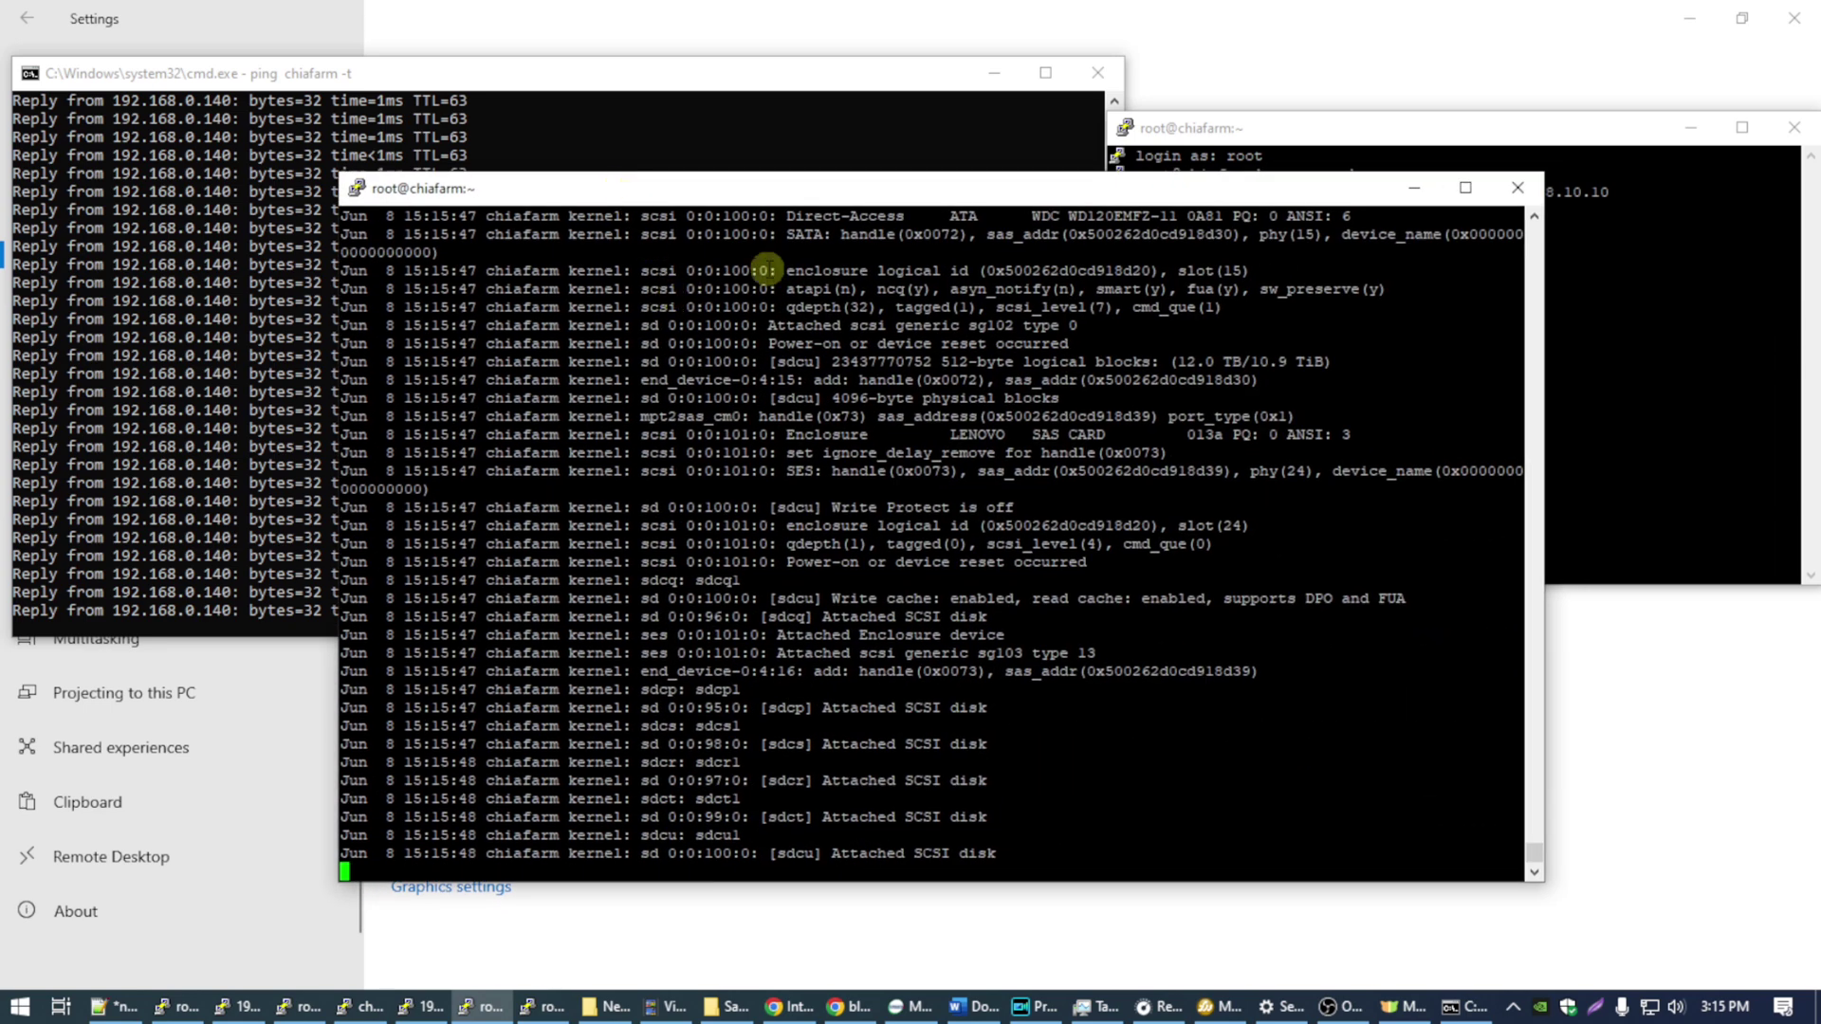
{"action": "left_click_drag", "start_coordinate": [1233, 133], "coordinate": [1004, 121]}
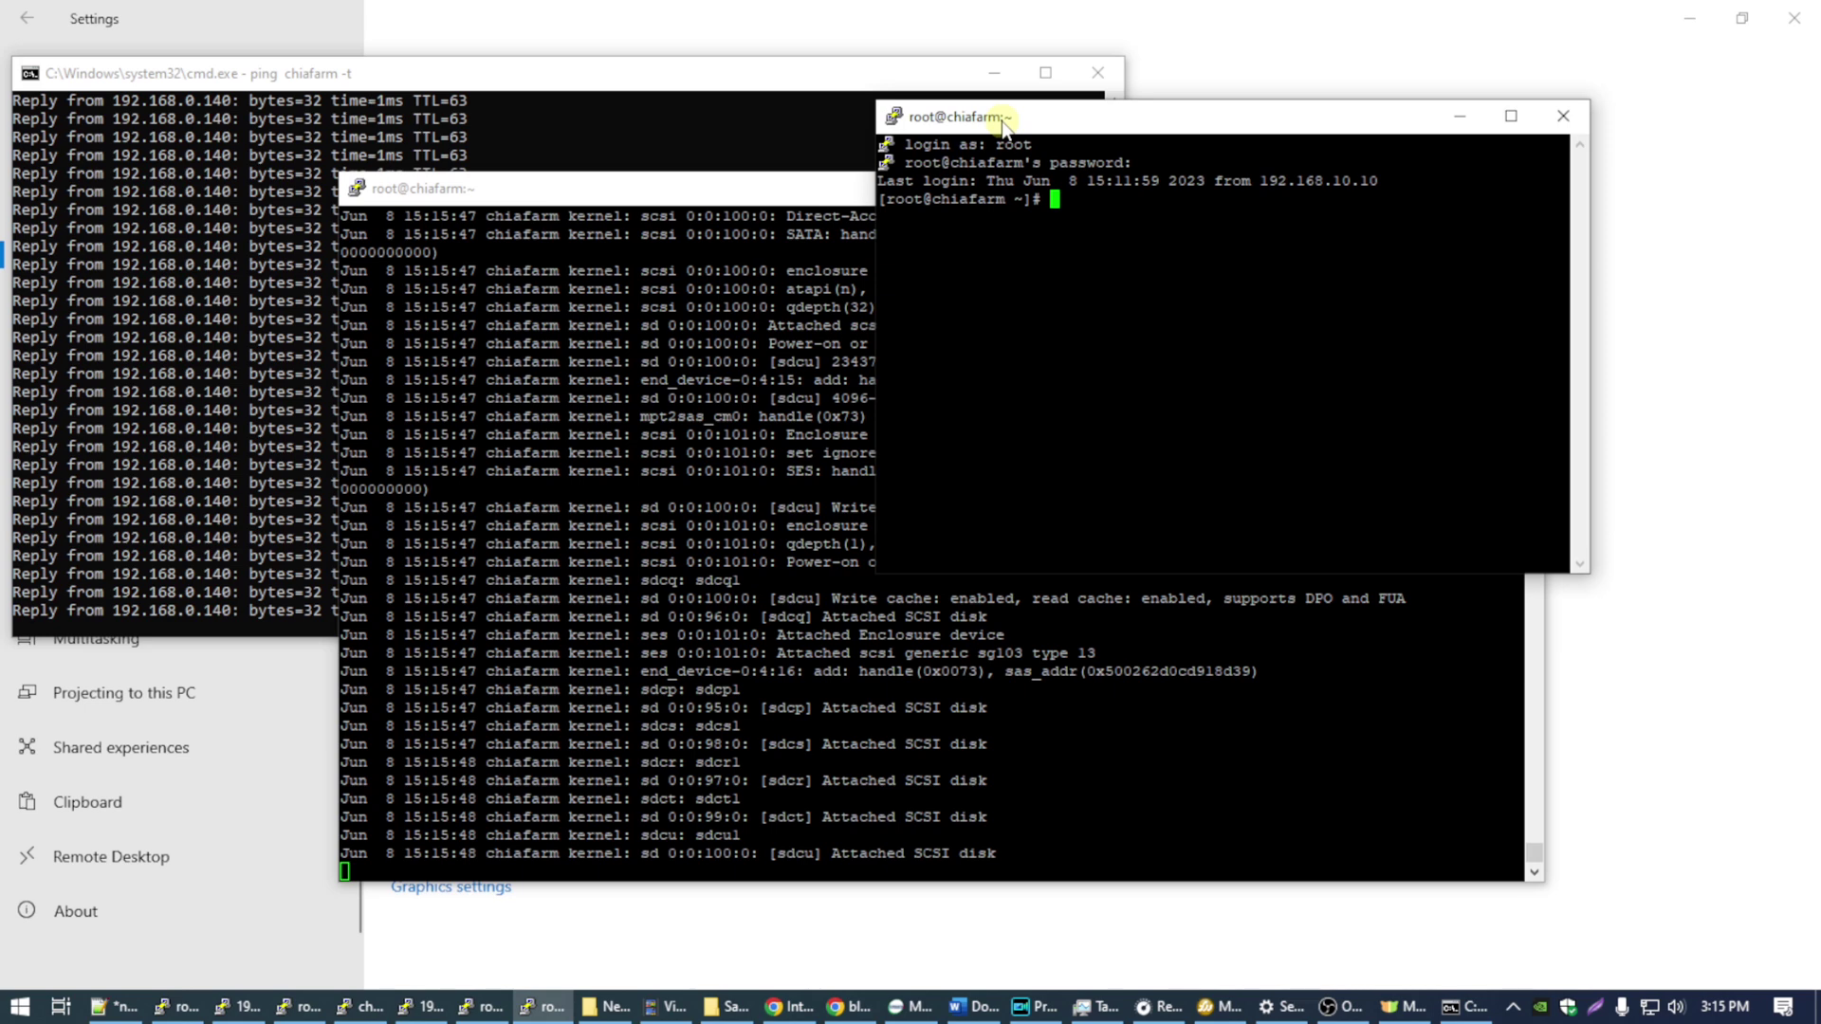
{"action": "type", "text": "/etc/fstab"}
{"action": "key", "text": "Return"}
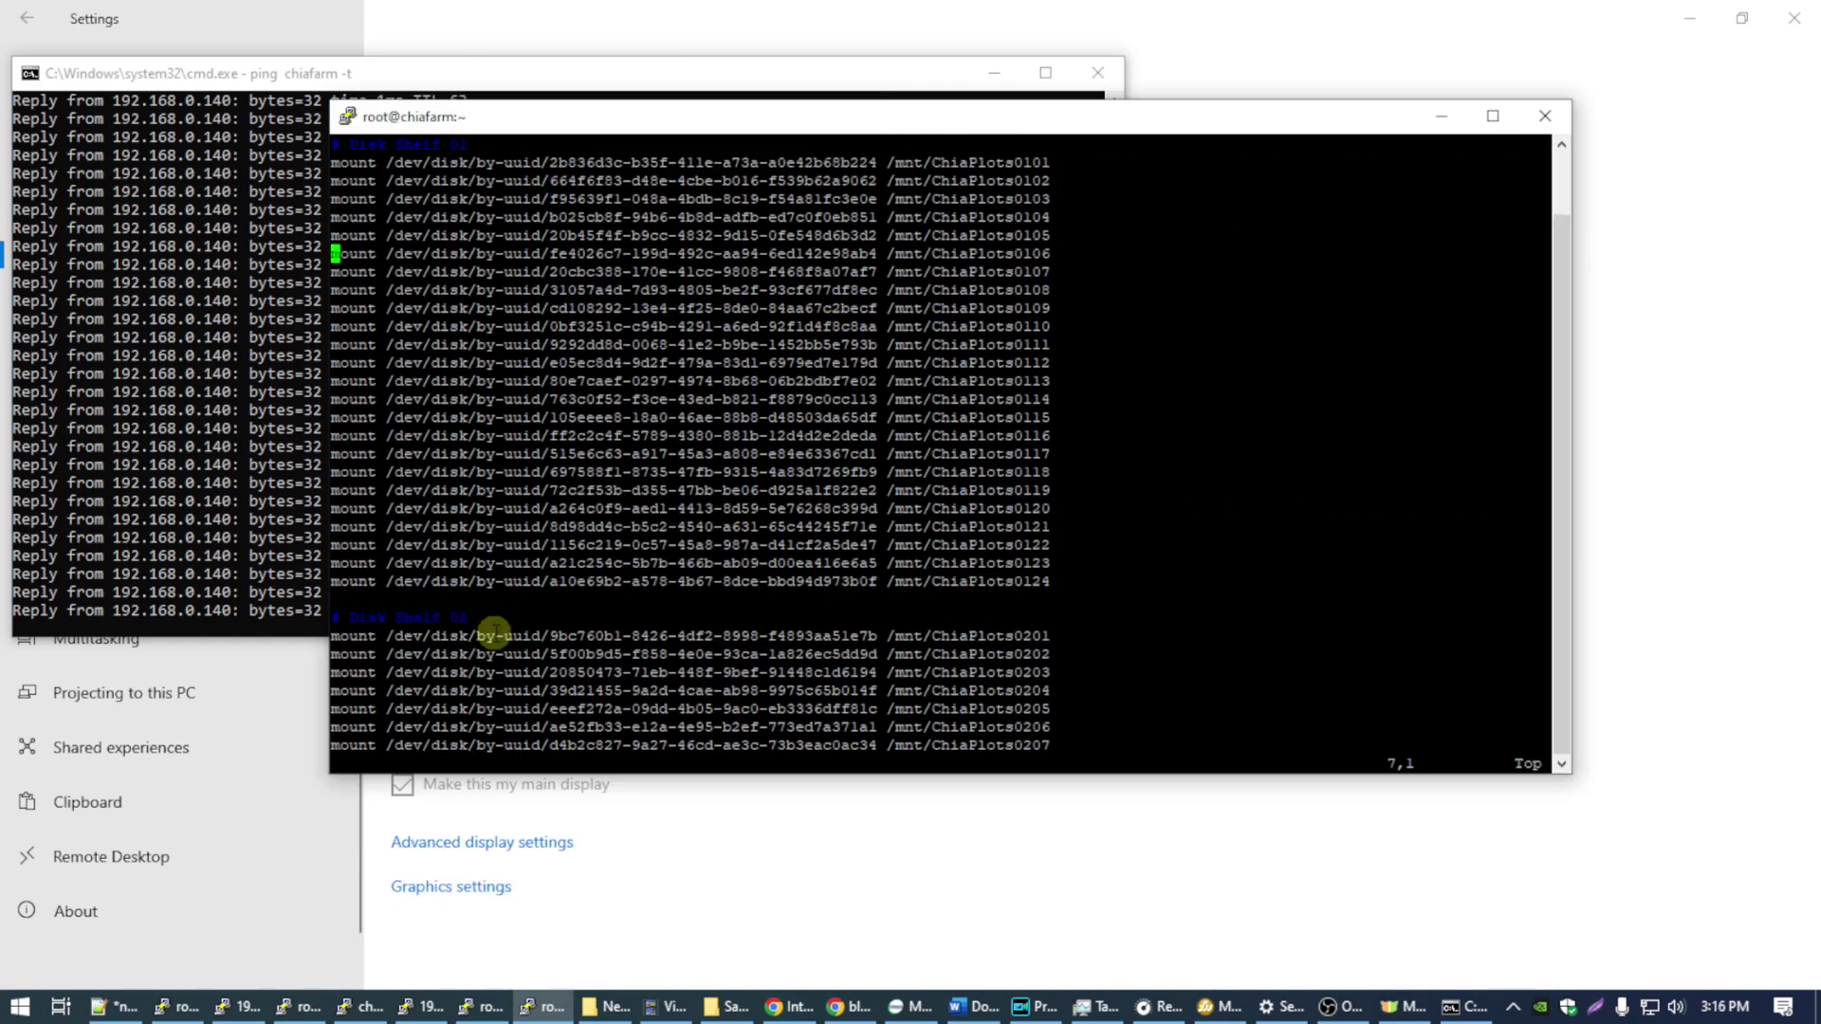
{"action": "type", "text": ":q"}
{"action": "key", "text": "Return"}
- Run ./mount.sh to mount the plot disks, arranging its terminal beside the messages log window
{"action": "type", "text": "./mount.sh"}
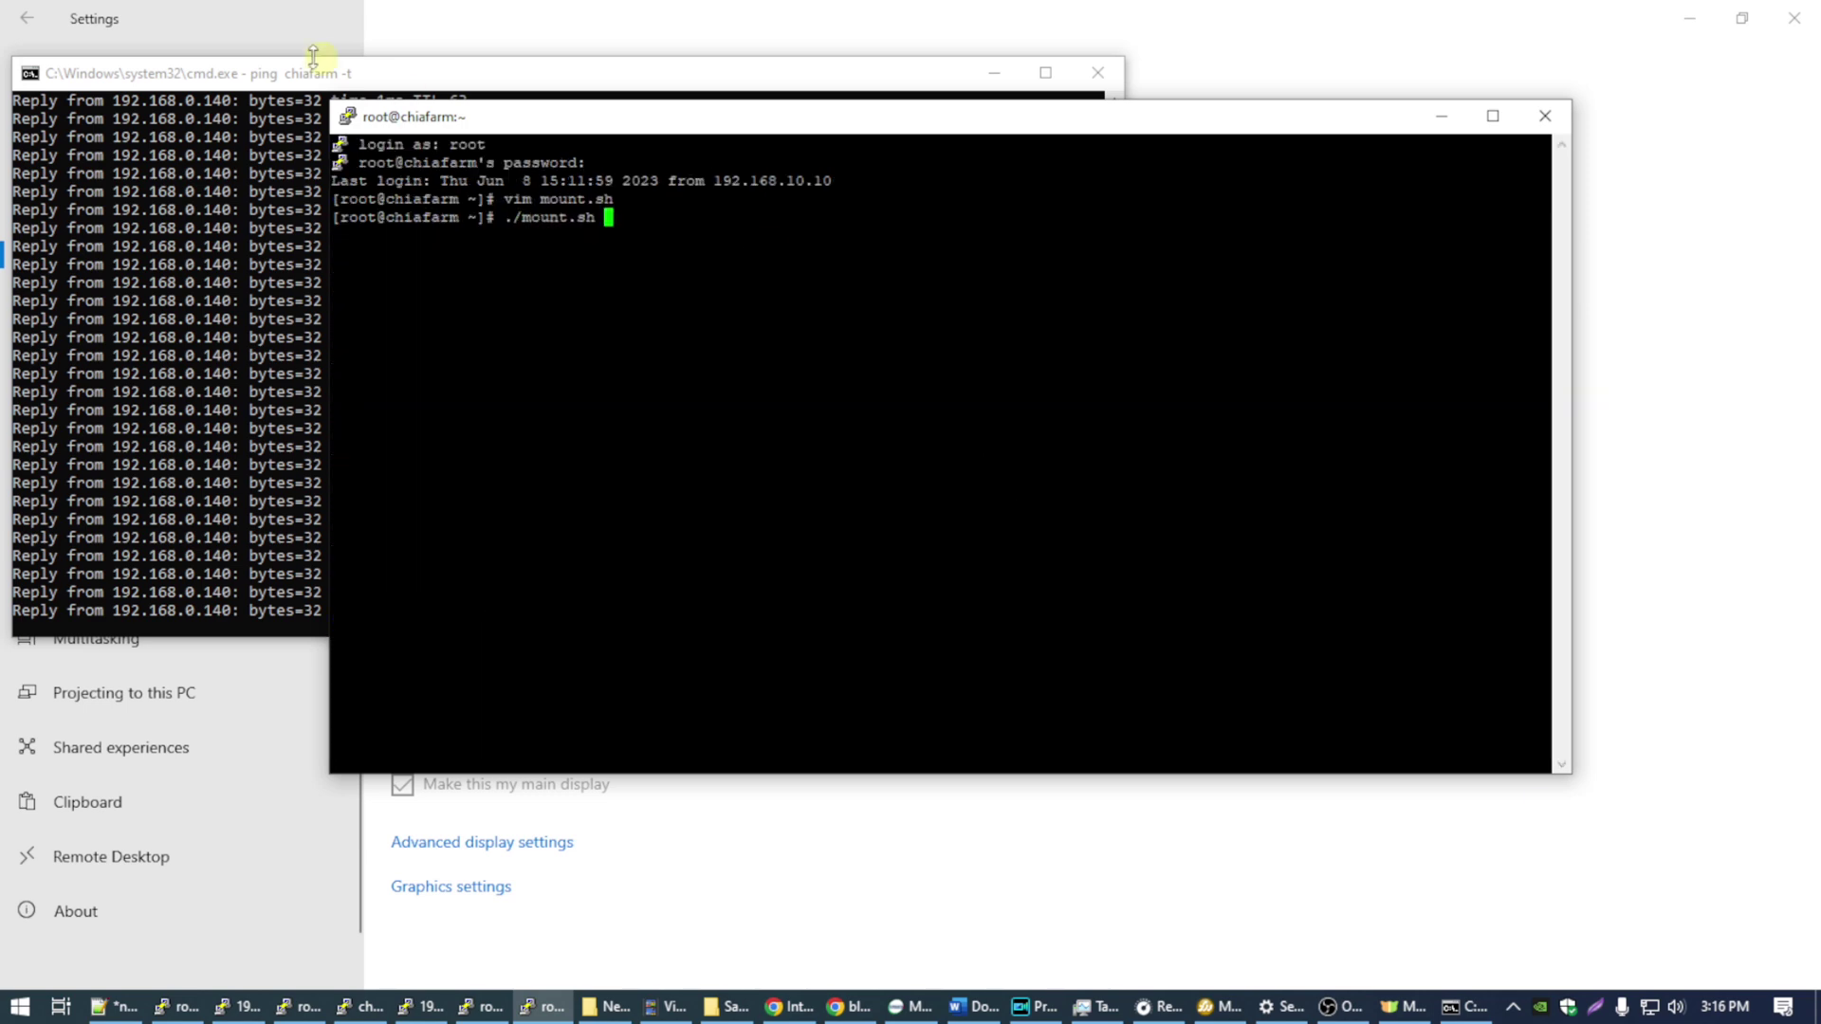
{"action": "left_click_drag", "start_coordinate": [322, 106], "coordinate": [554, 188]}
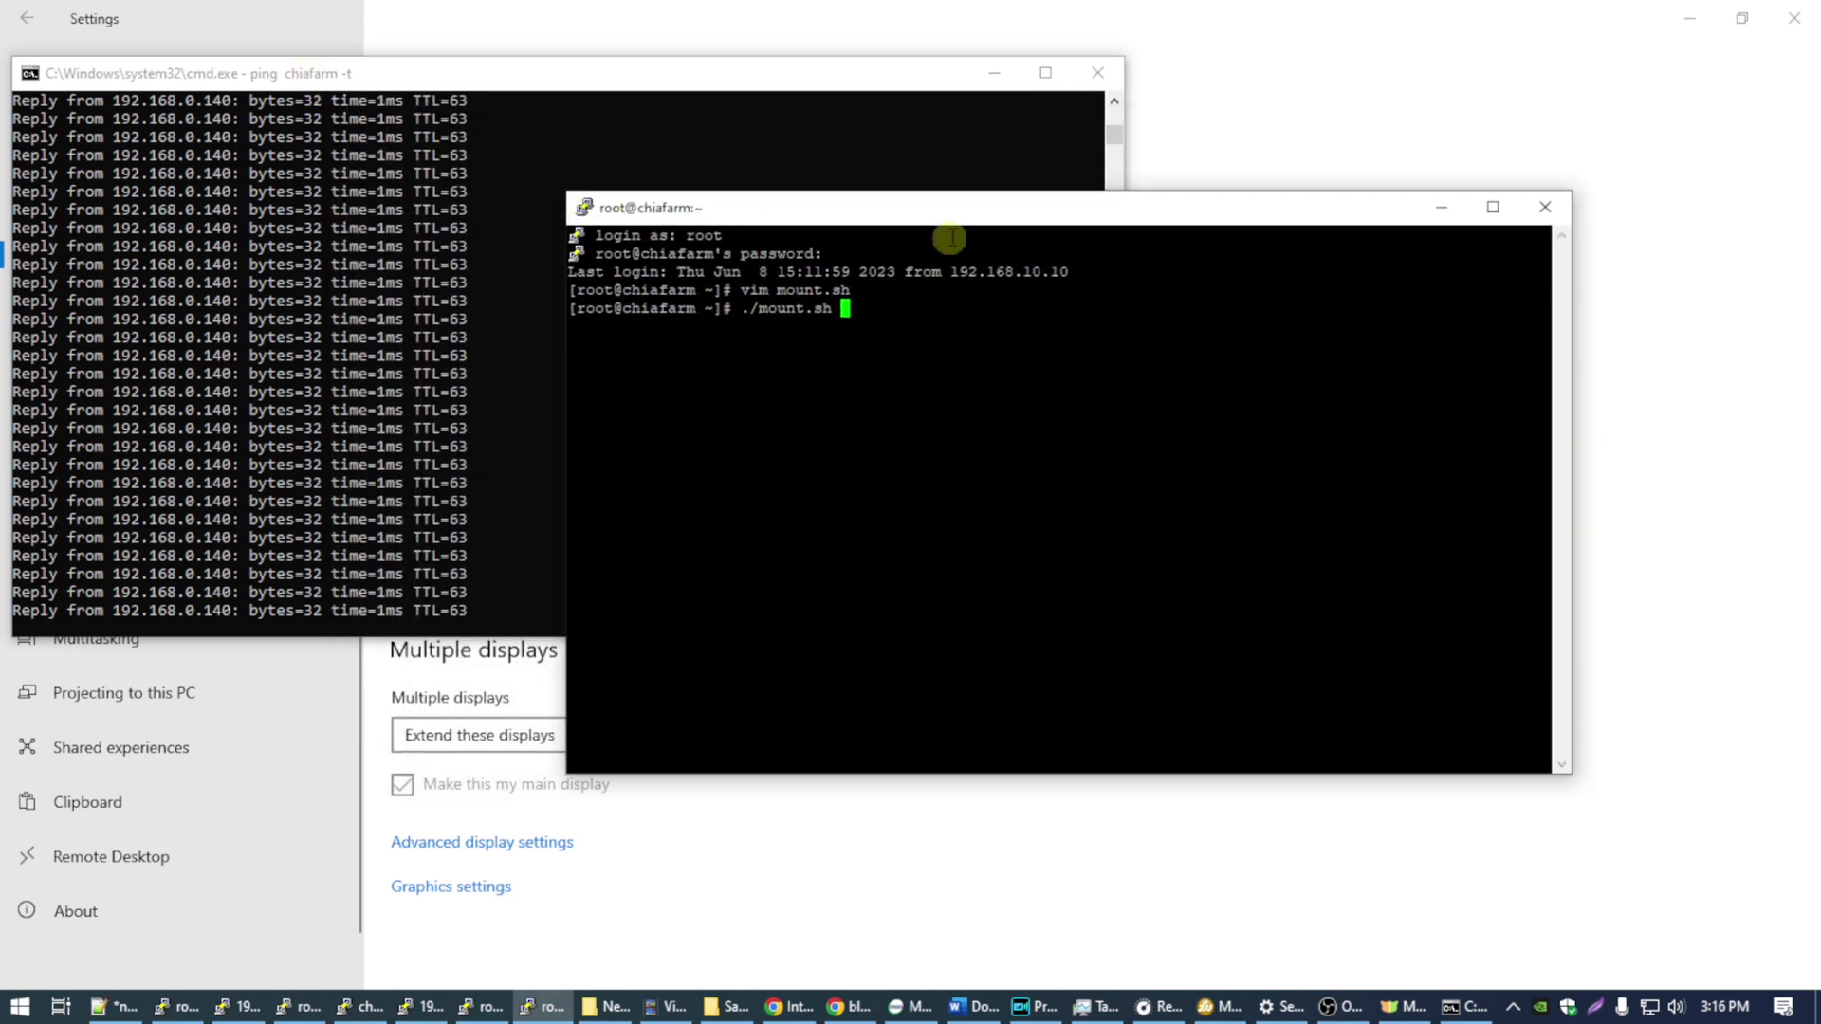
{"action": "left_click_drag", "start_coordinate": [948, 220], "coordinate": [1157, 190]}
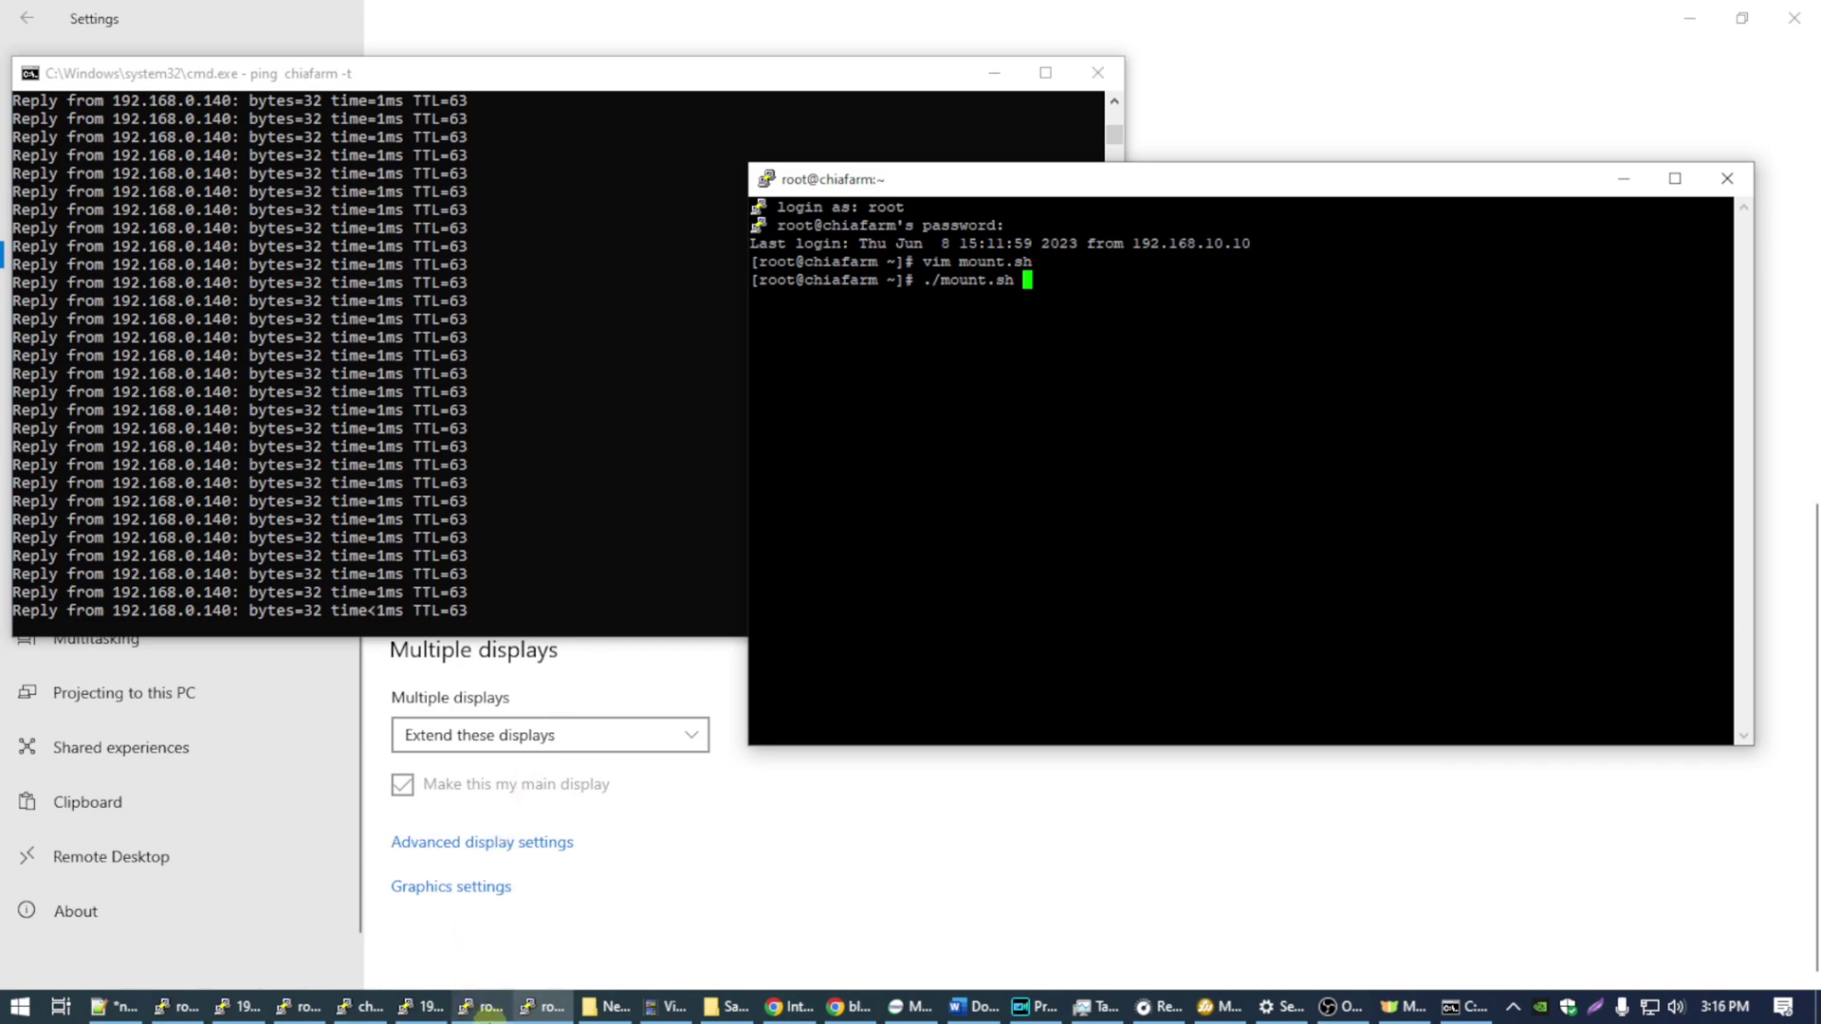
{"action": "left_click", "coordinate": [482, 1007]}
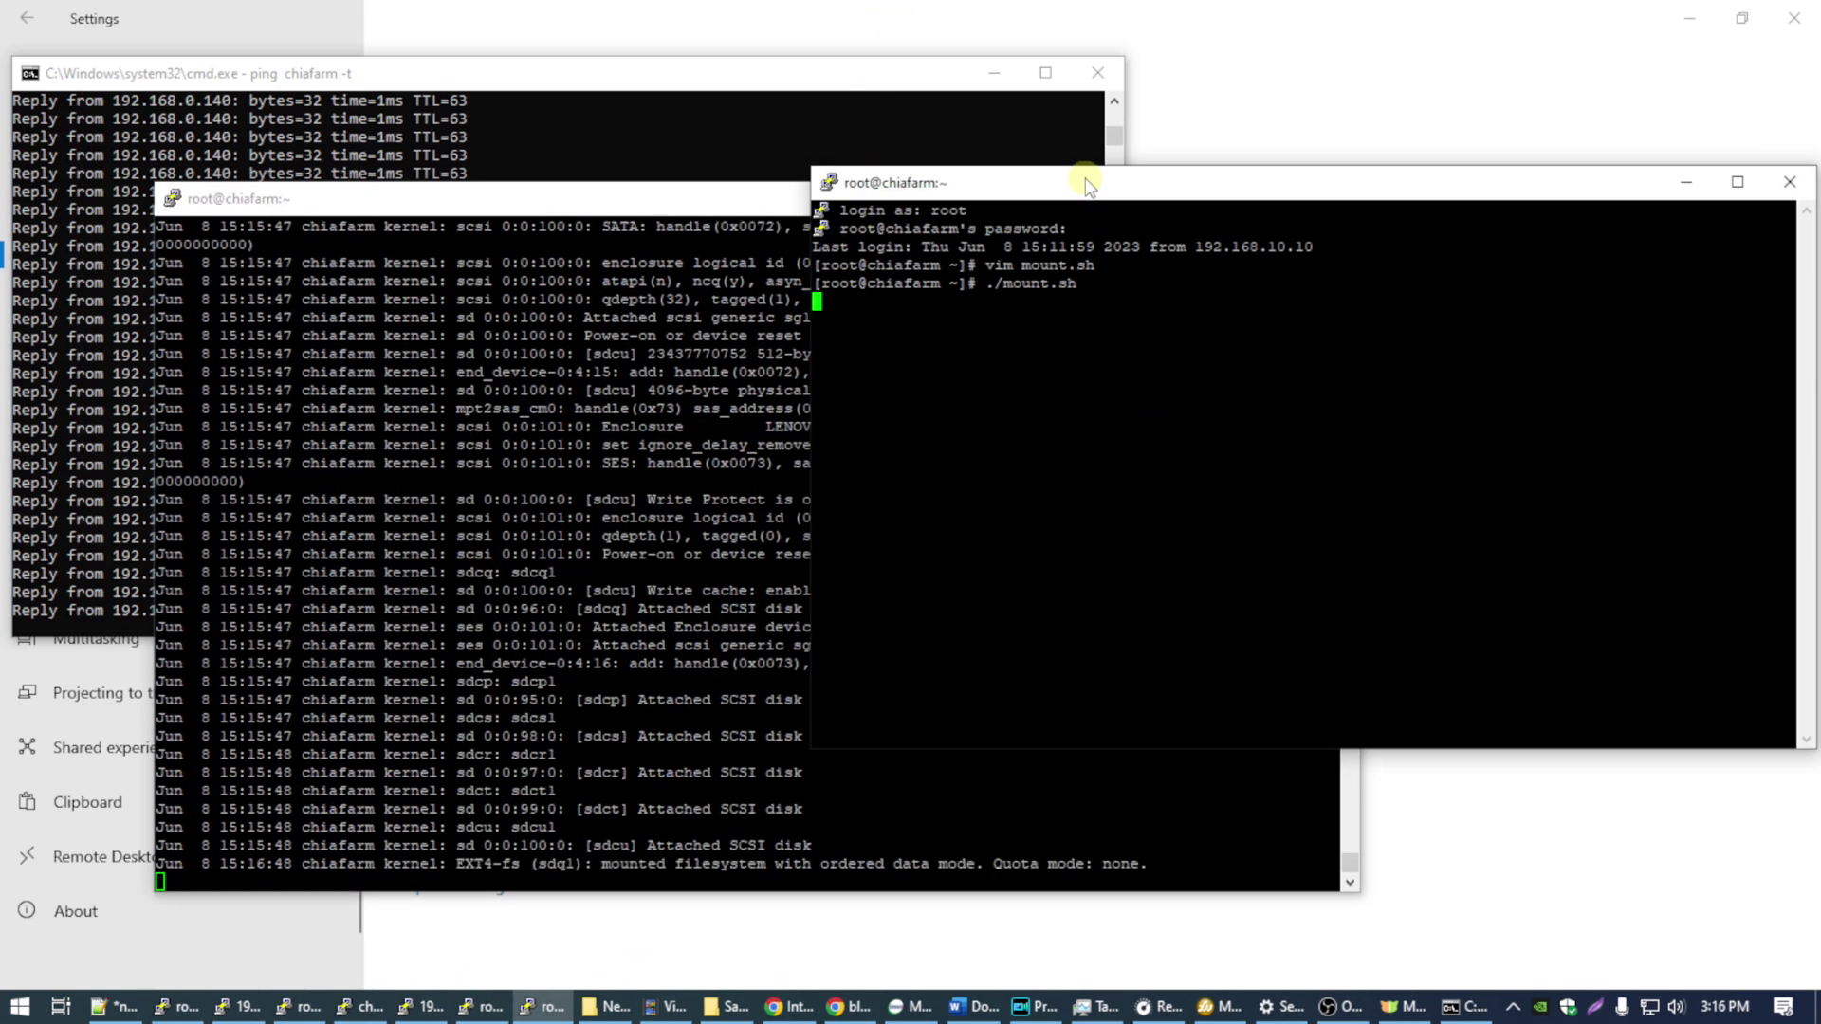
{"action": "left_click_drag", "start_coordinate": [743, 203], "coordinate": [665, 193]}
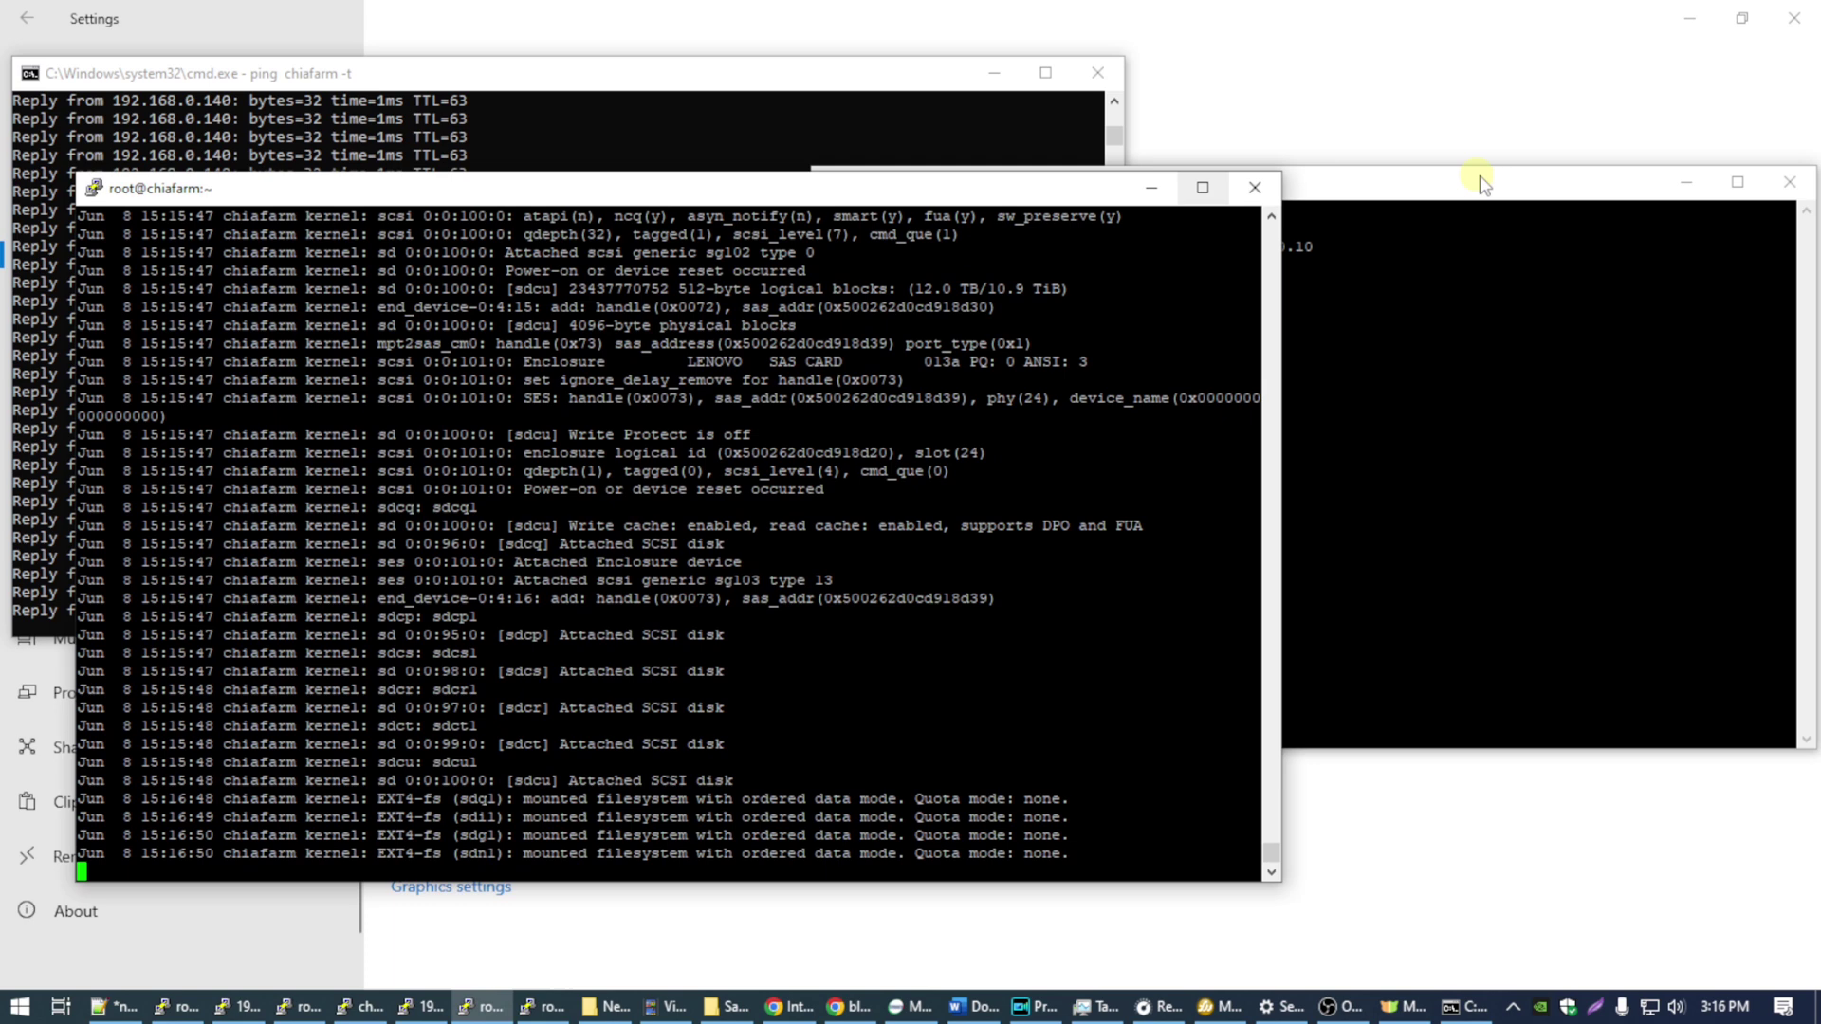
{"action": "left_click", "coordinate": [1487, 185]}
{"action": "left_click_drag", "start_coordinate": [1487, 184], "coordinate": [1494, 144]}
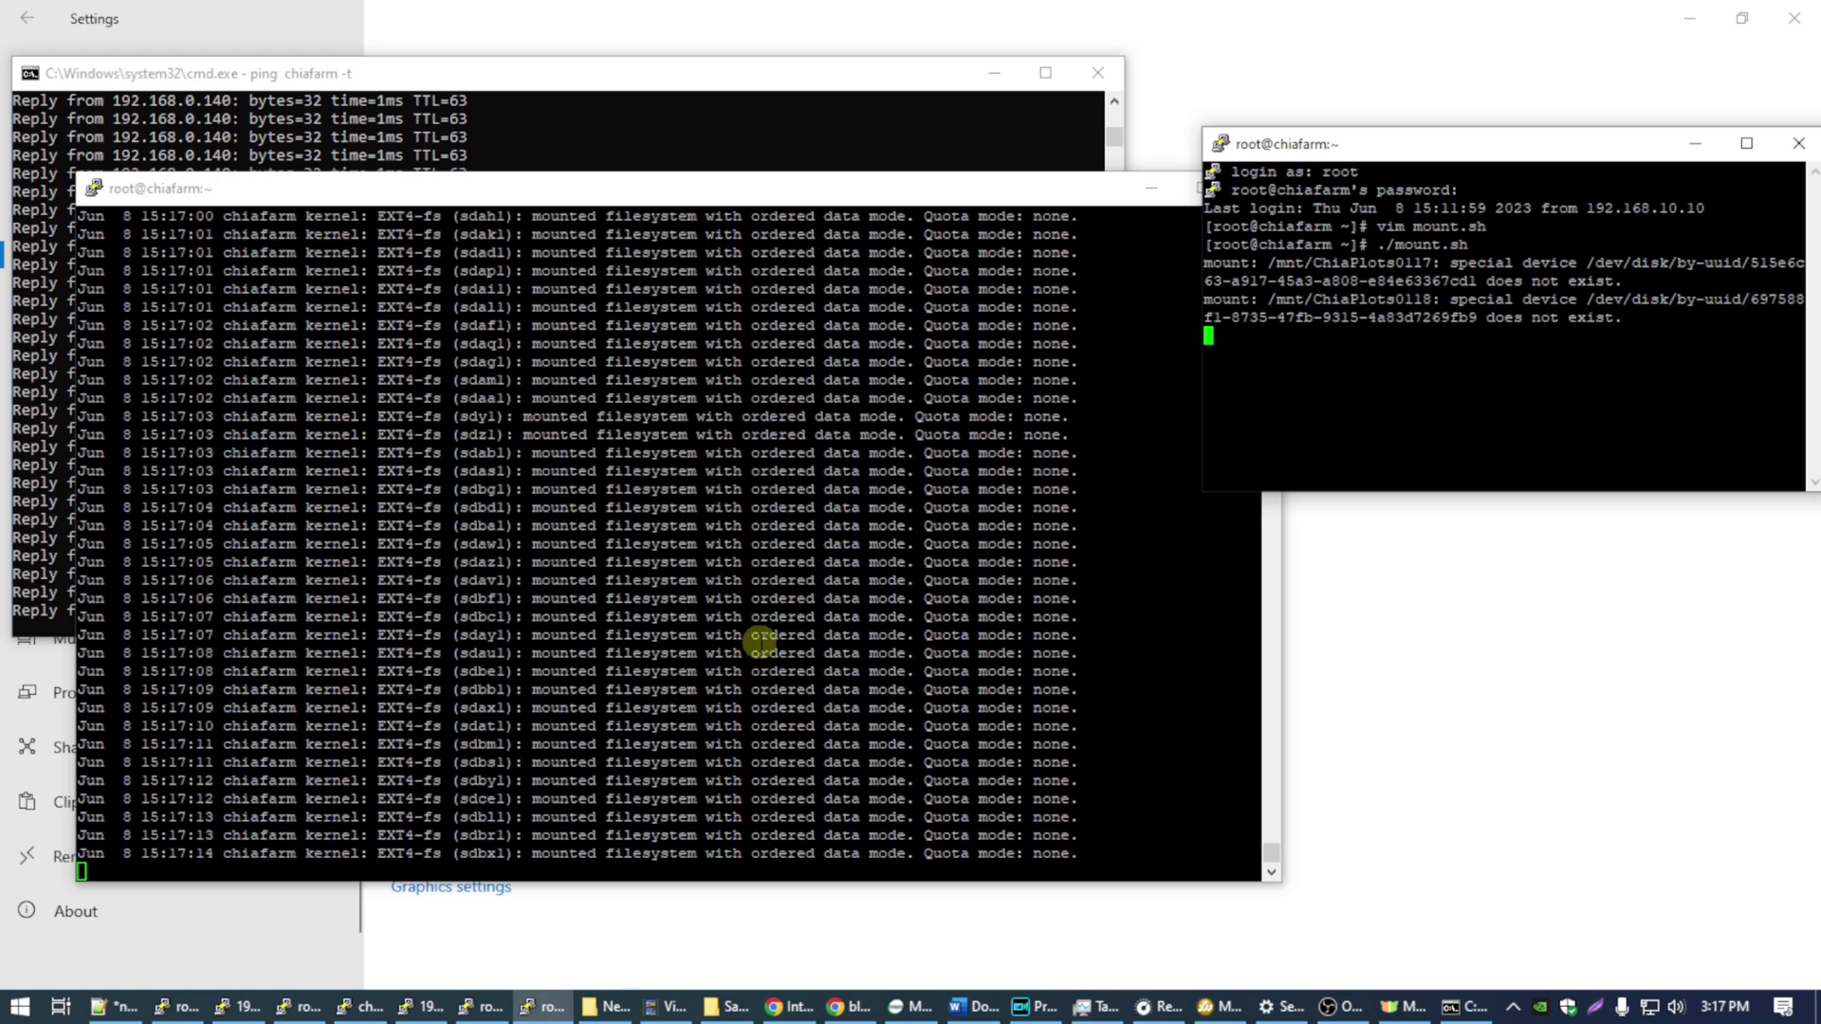
- Stop following the messages log and list the mounted filesystems with df -h
{"action": "left_click", "coordinate": [759, 642]}
{"action": "key", "text": "ctrl+c"}
{"action": "type", "text": "df "}
{"action": "type", "text": "-"}
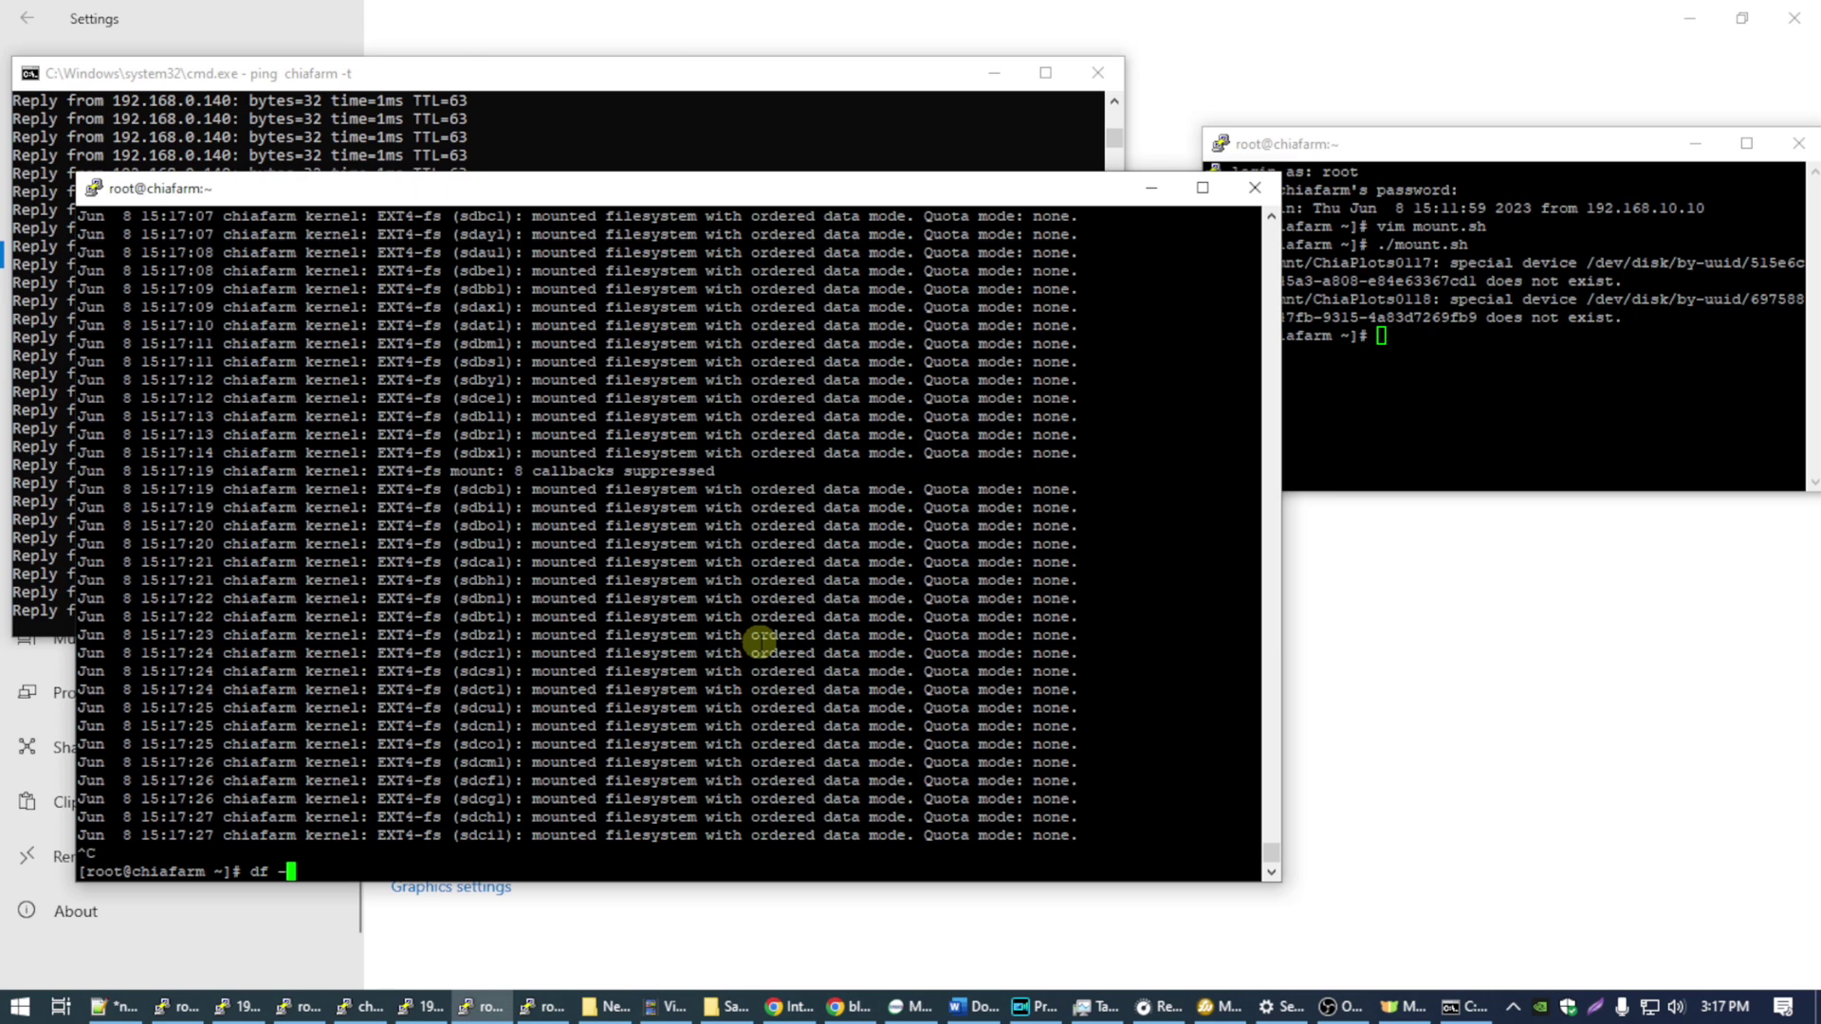
{"action": "type", "text": "h"}
{"action": "key", "text": "Return"}
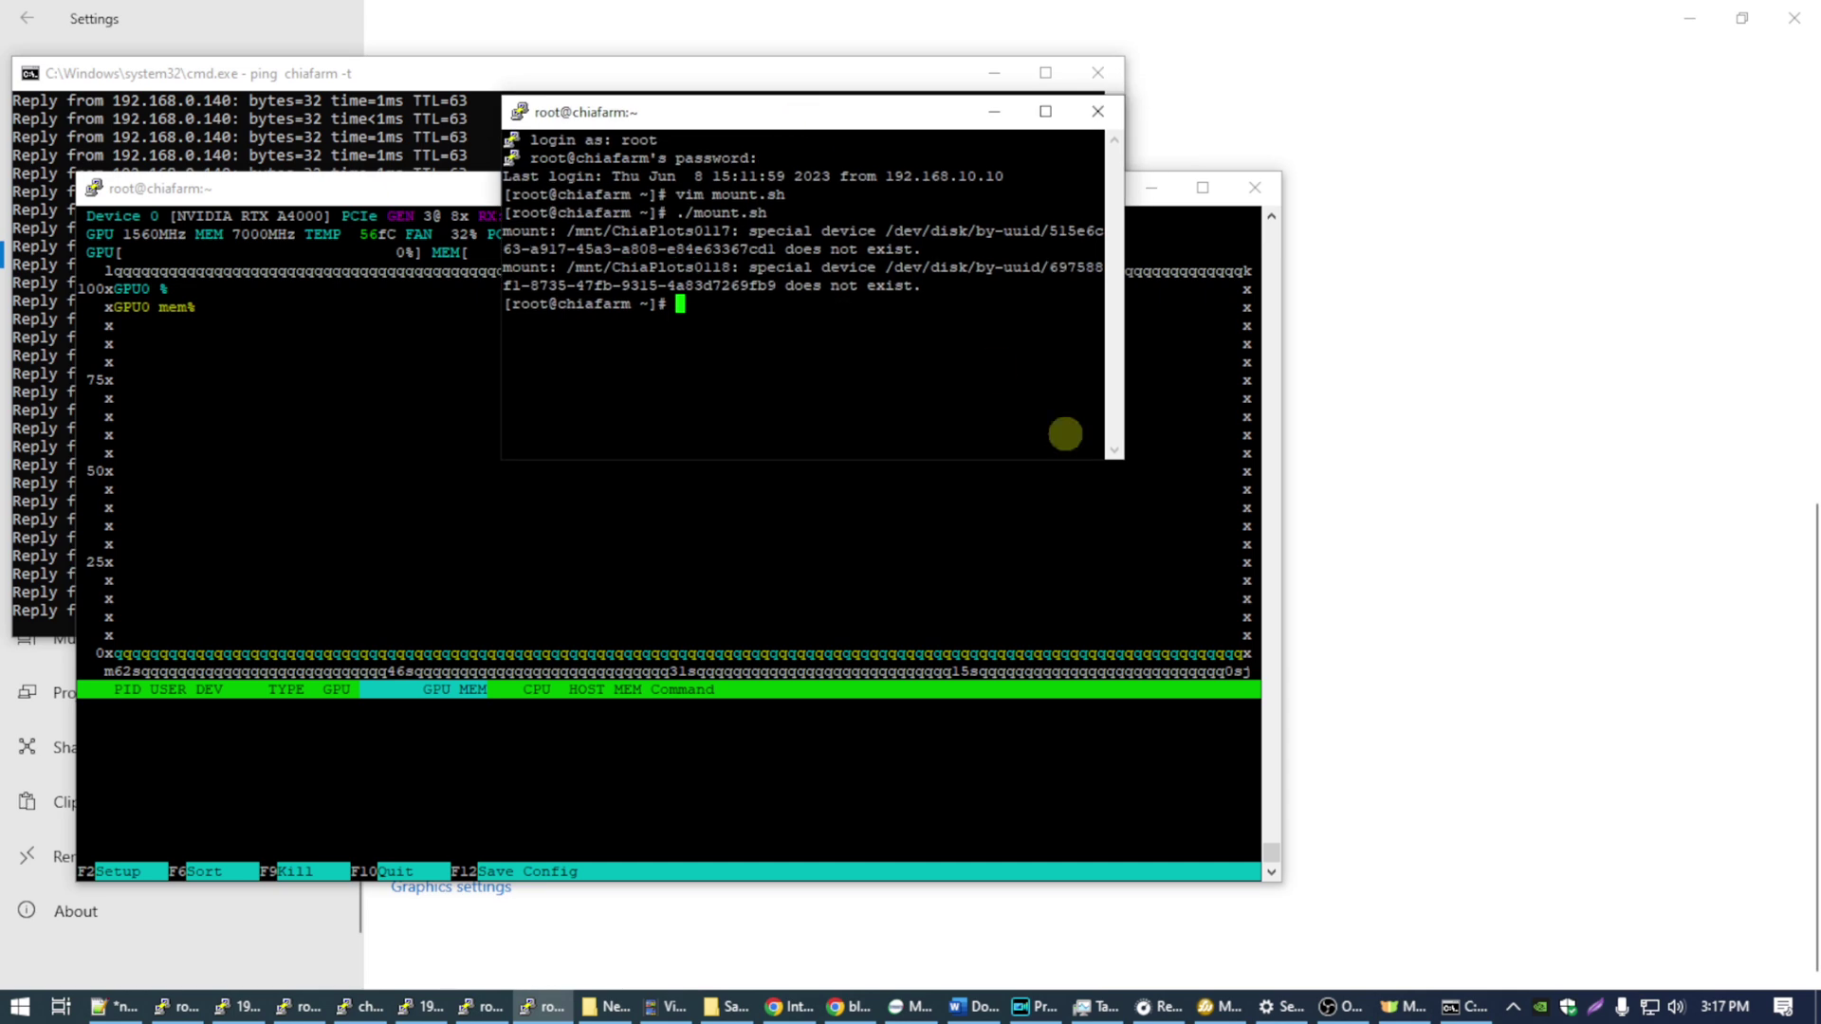
- Enlarge the terminal used for mounting, switch to the chia user and go to its chia-gigahorse-farmer directory
{"action": "left_click_drag", "start_coordinate": [1131, 469], "coordinate": [1461, 657]}
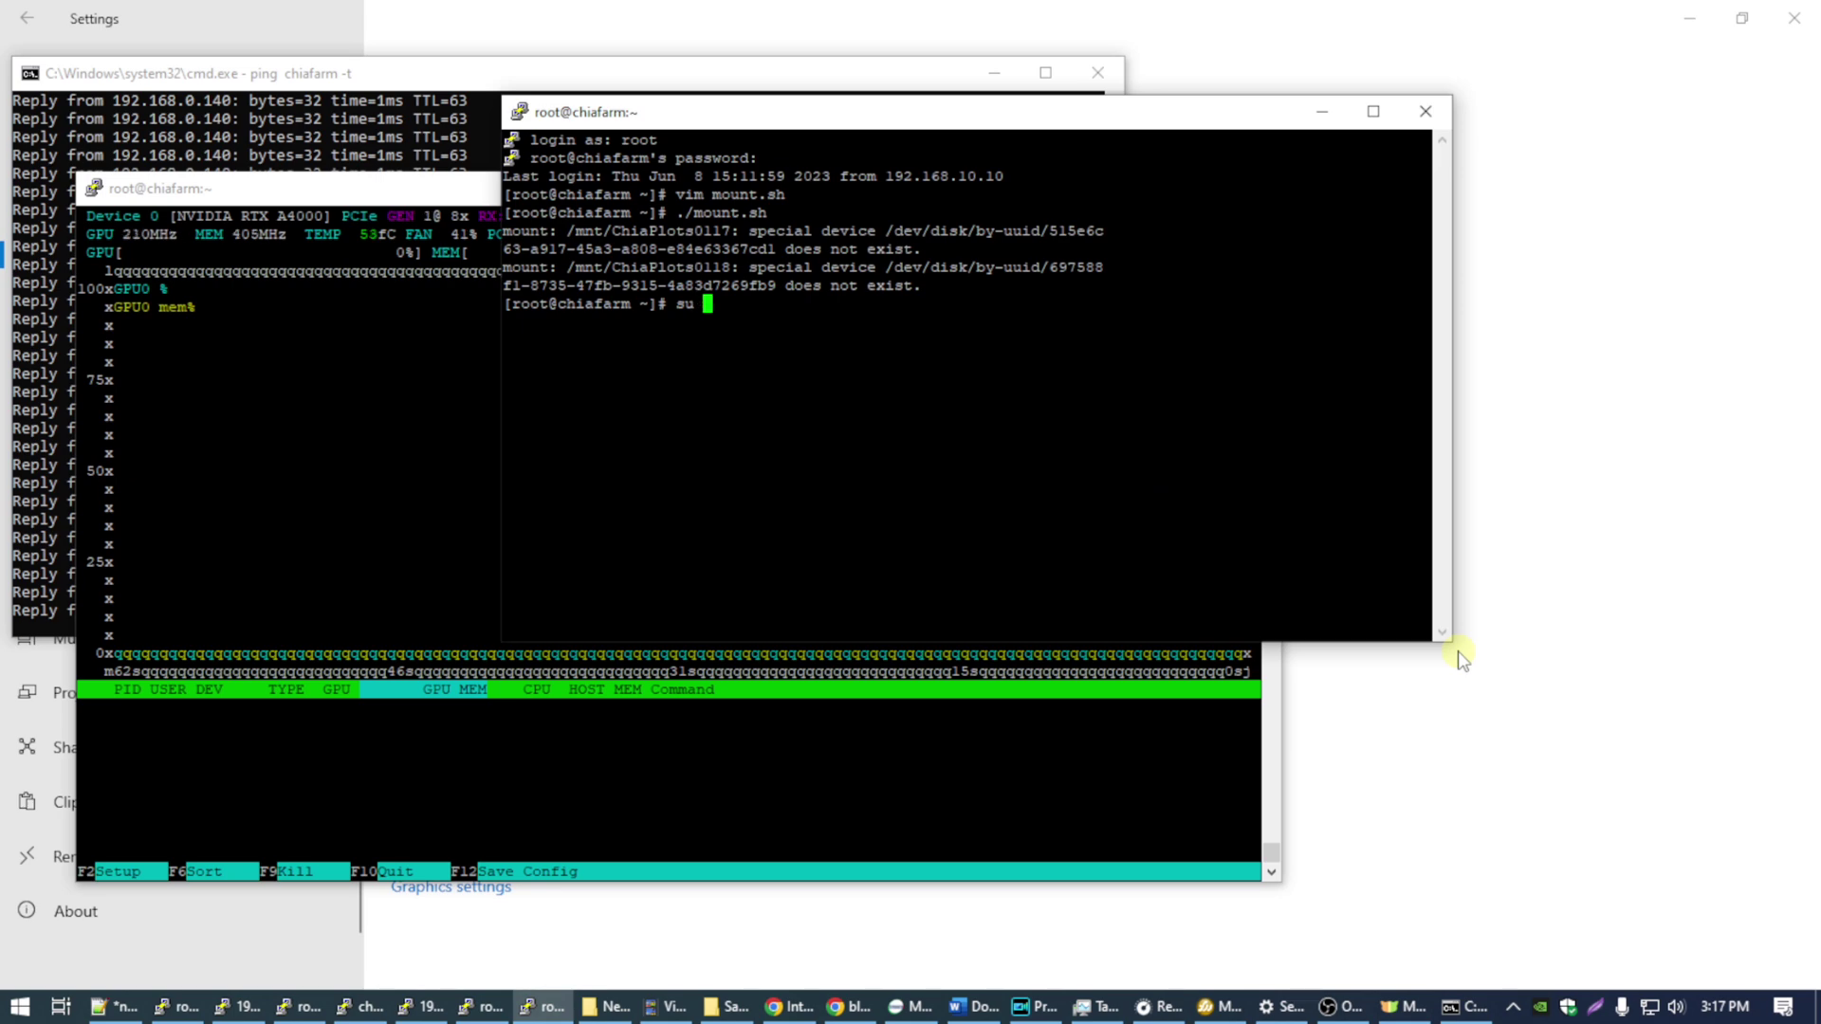
{"action": "type", "text": "chia"}
{"action": "key", "text": "Return"}
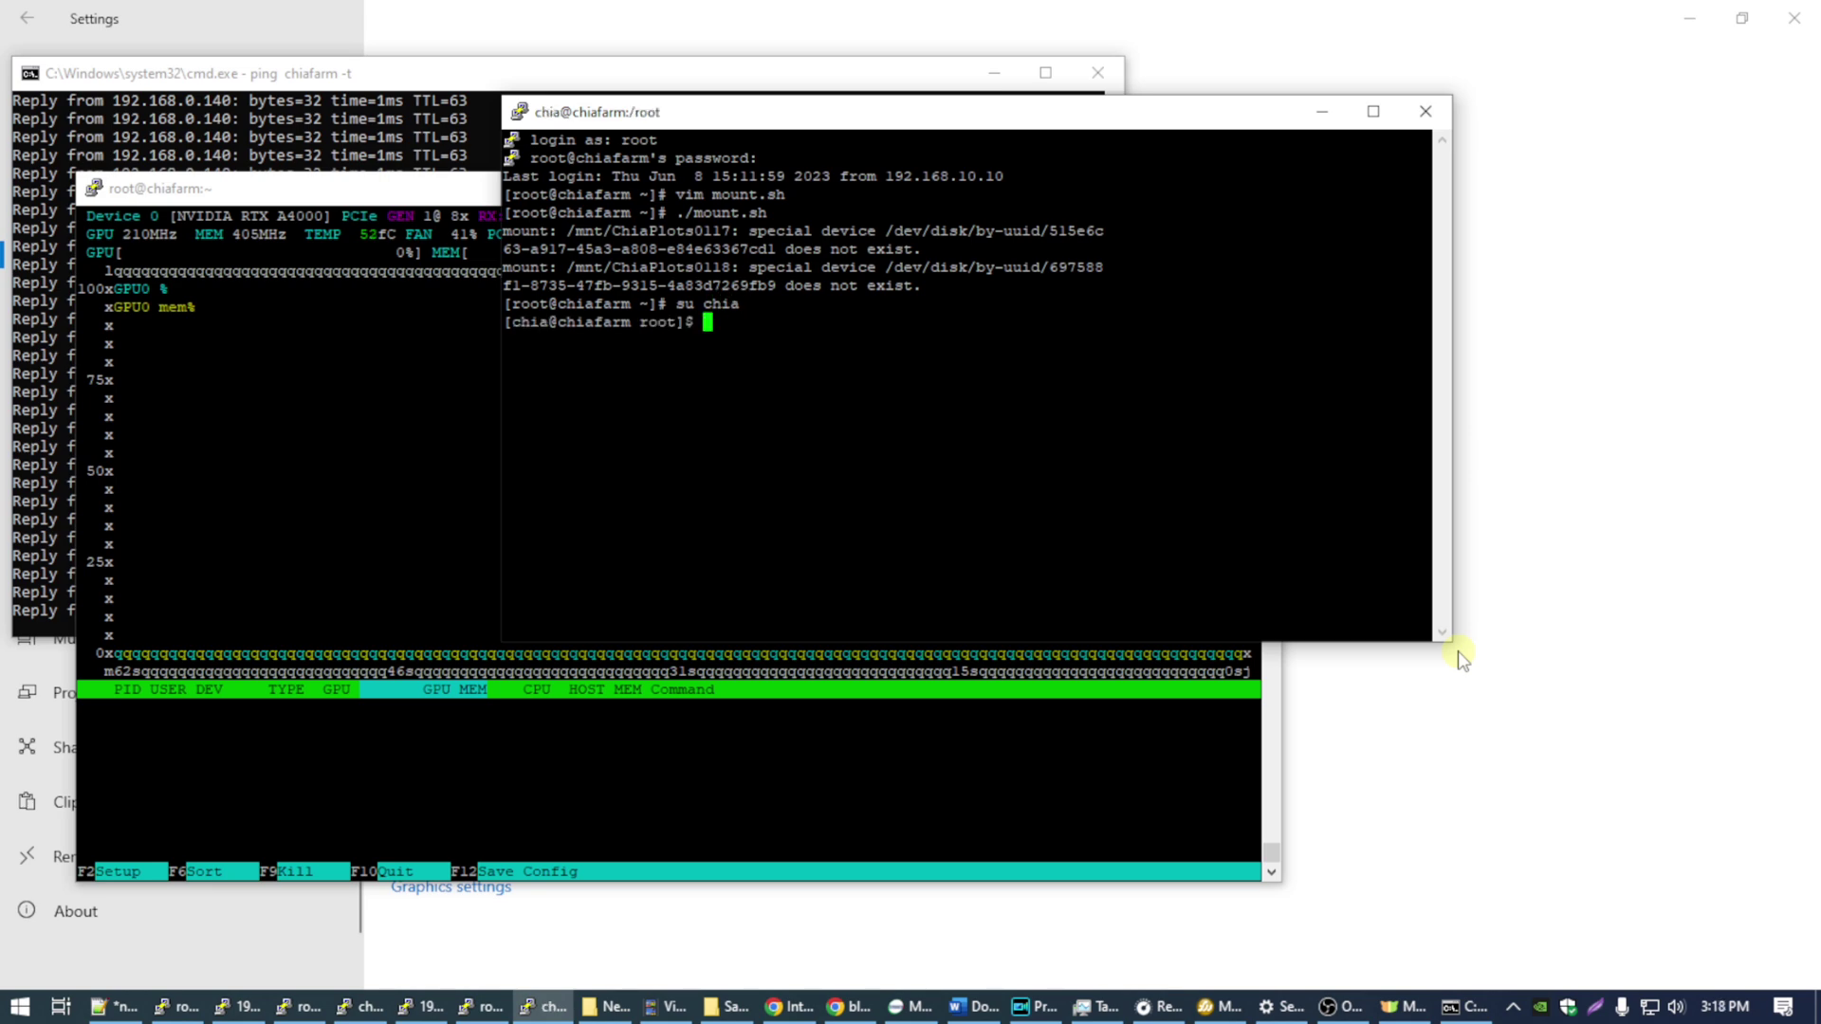
{"action": "type", "text": "cd"}
{"action": "key", "text": "Return"}
{"action": "type", "text": "cd chia-gigahorse-farmer"}
{"action": "key", "text": "Return"}
- Activate the Chia environment with . ./activate.sh and start the farmer with the chia start command
{"action": "type", "text": ". ./activate.sh"}
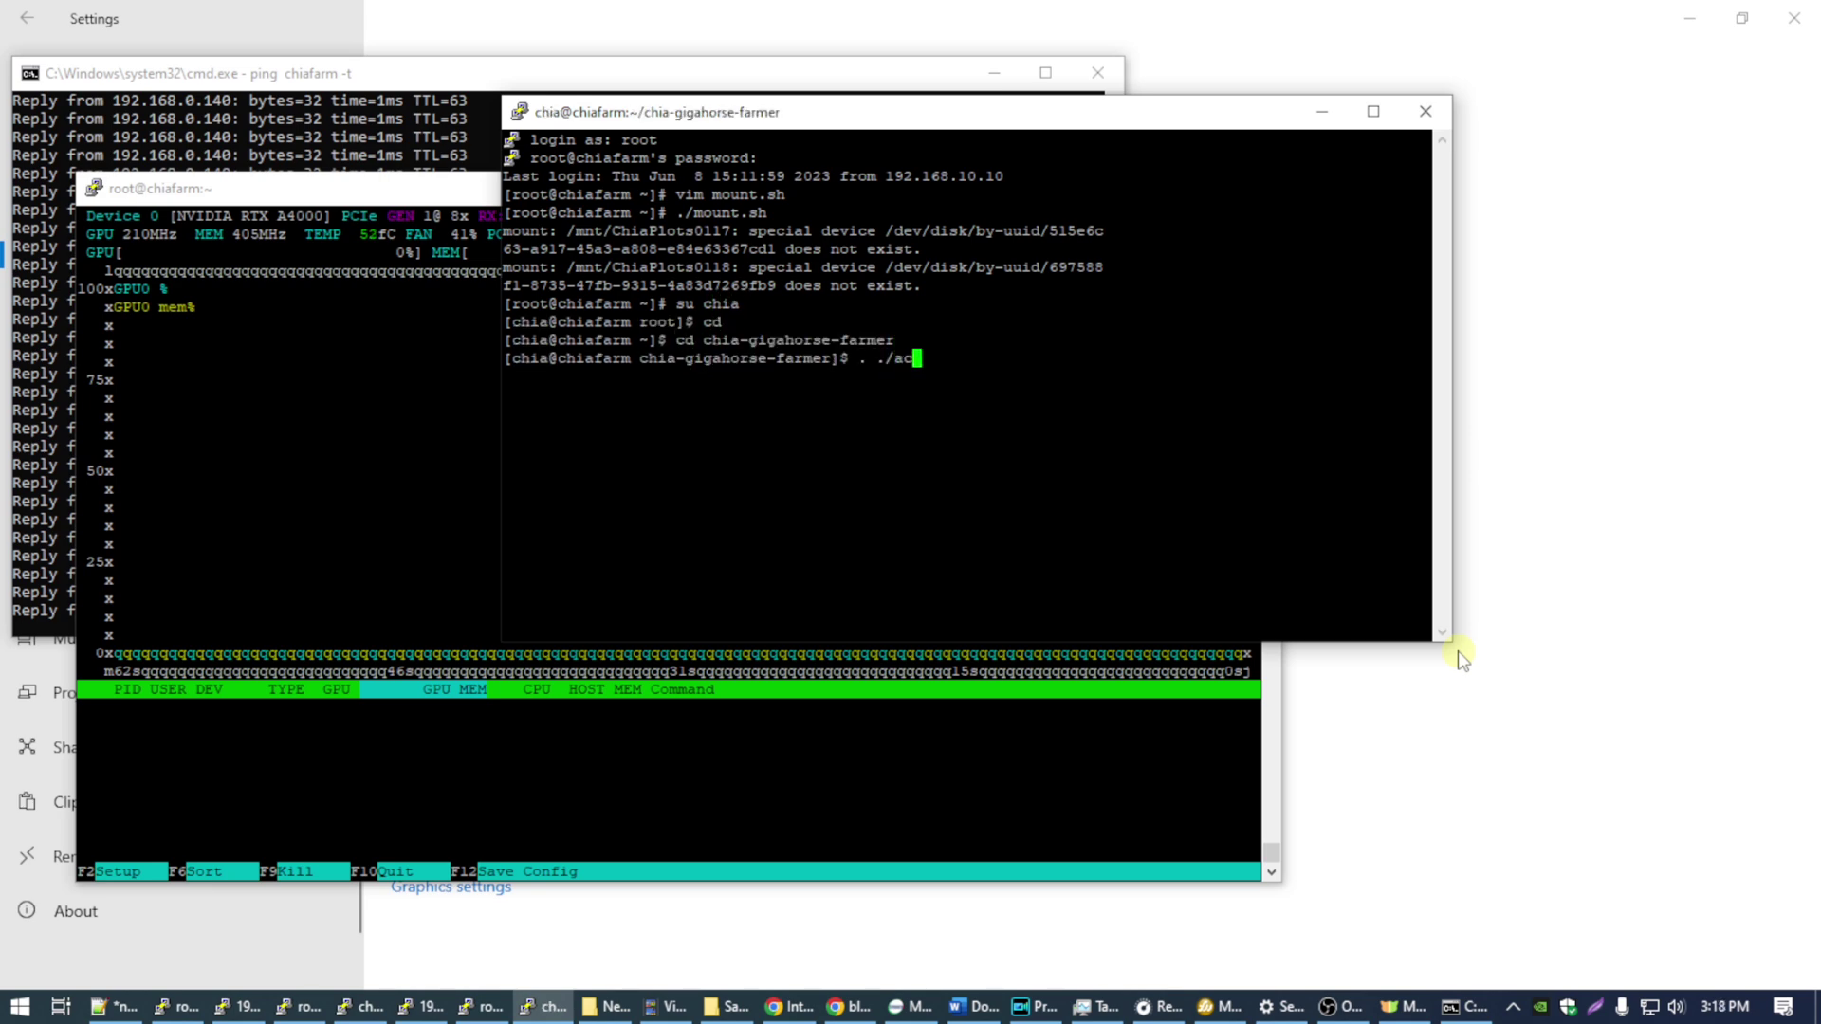
{"action": "key", "text": "Return"}
{"action": "type", "text": "chia start farm"}
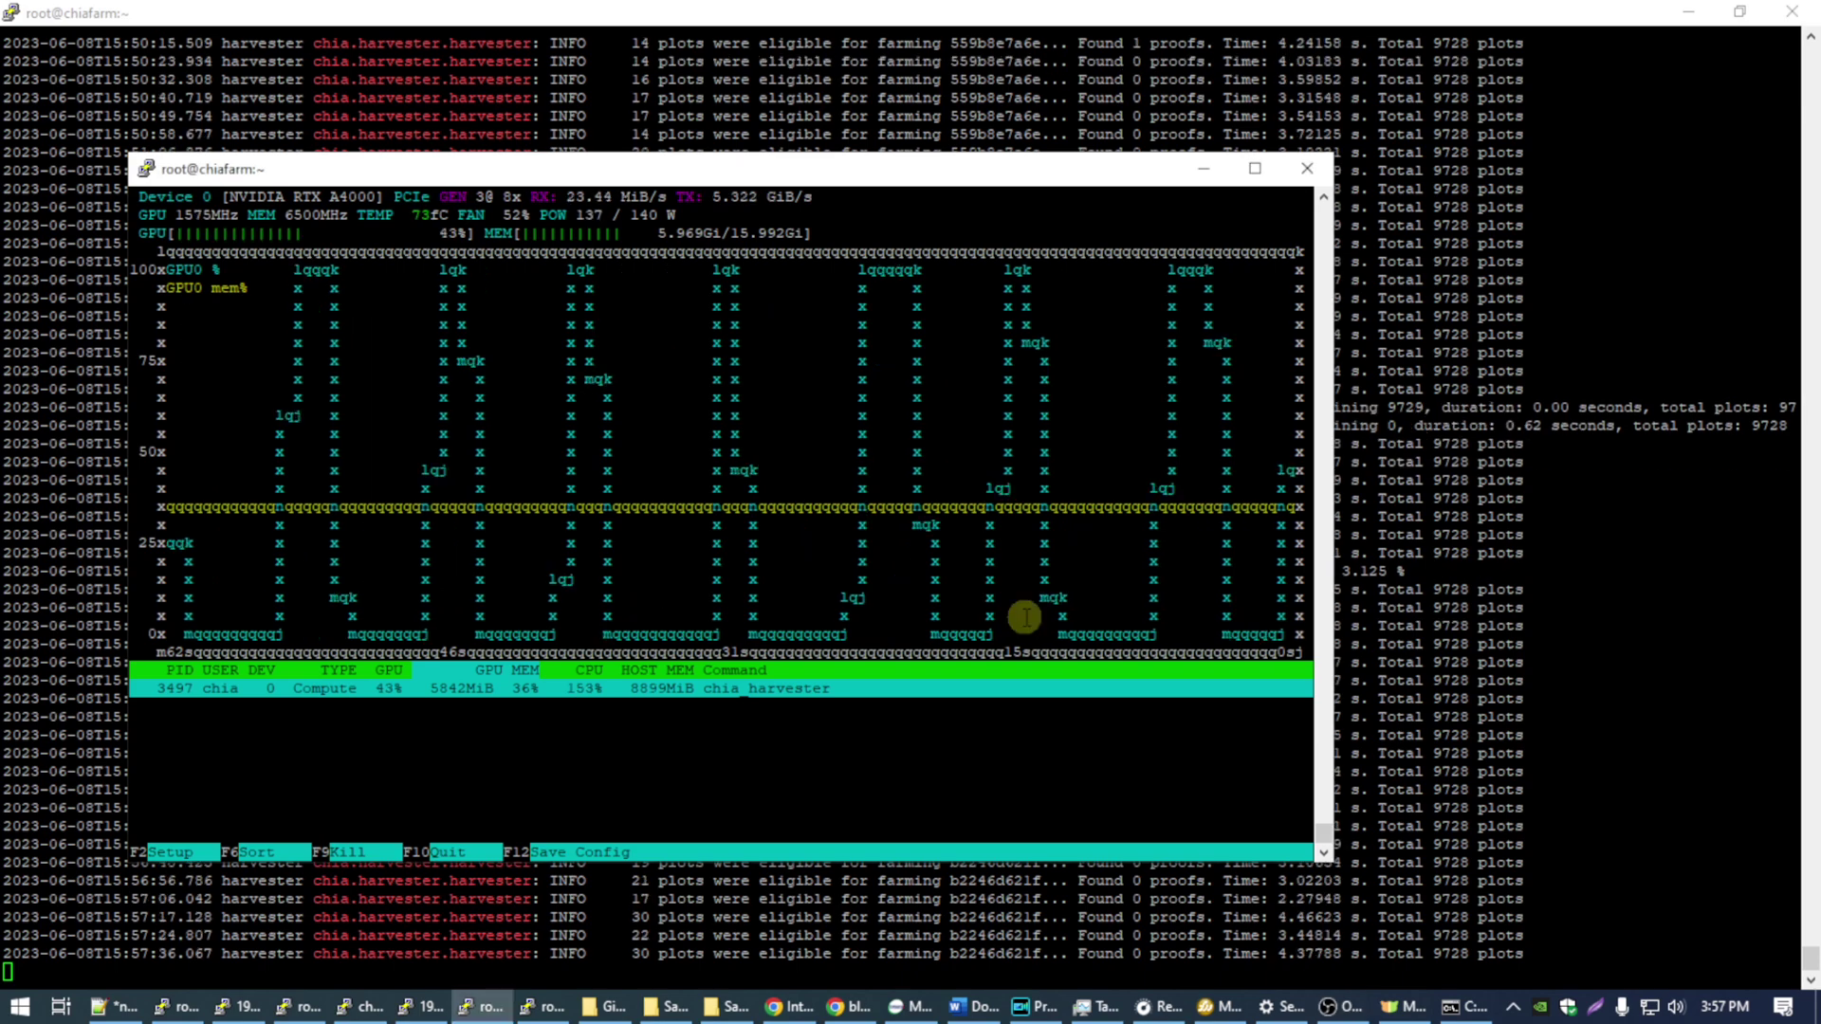
- Bring the harvester log to the front and highlight a total plot count and the found-proof entries at 15:54:25
{"action": "left_click", "coordinate": [1520, 433]}
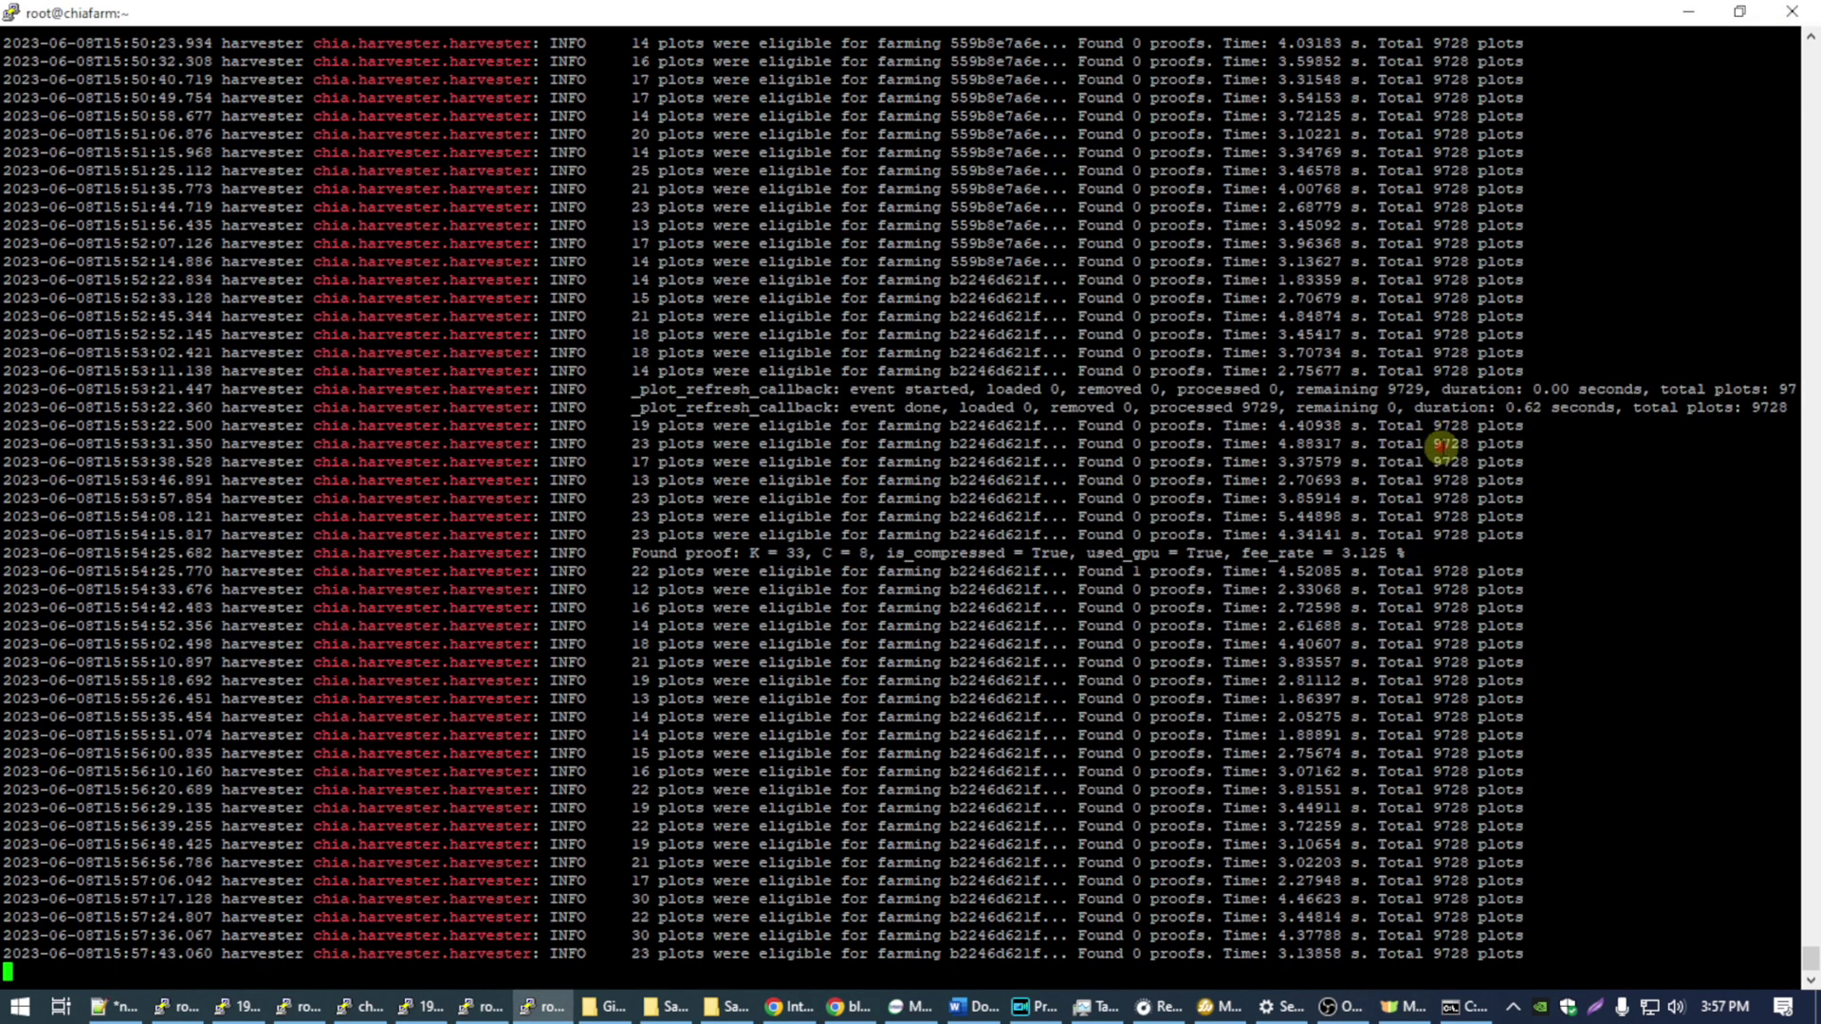
{"action": "left_click_drag", "start_coordinate": [1434, 444], "coordinate": [1503, 448]}
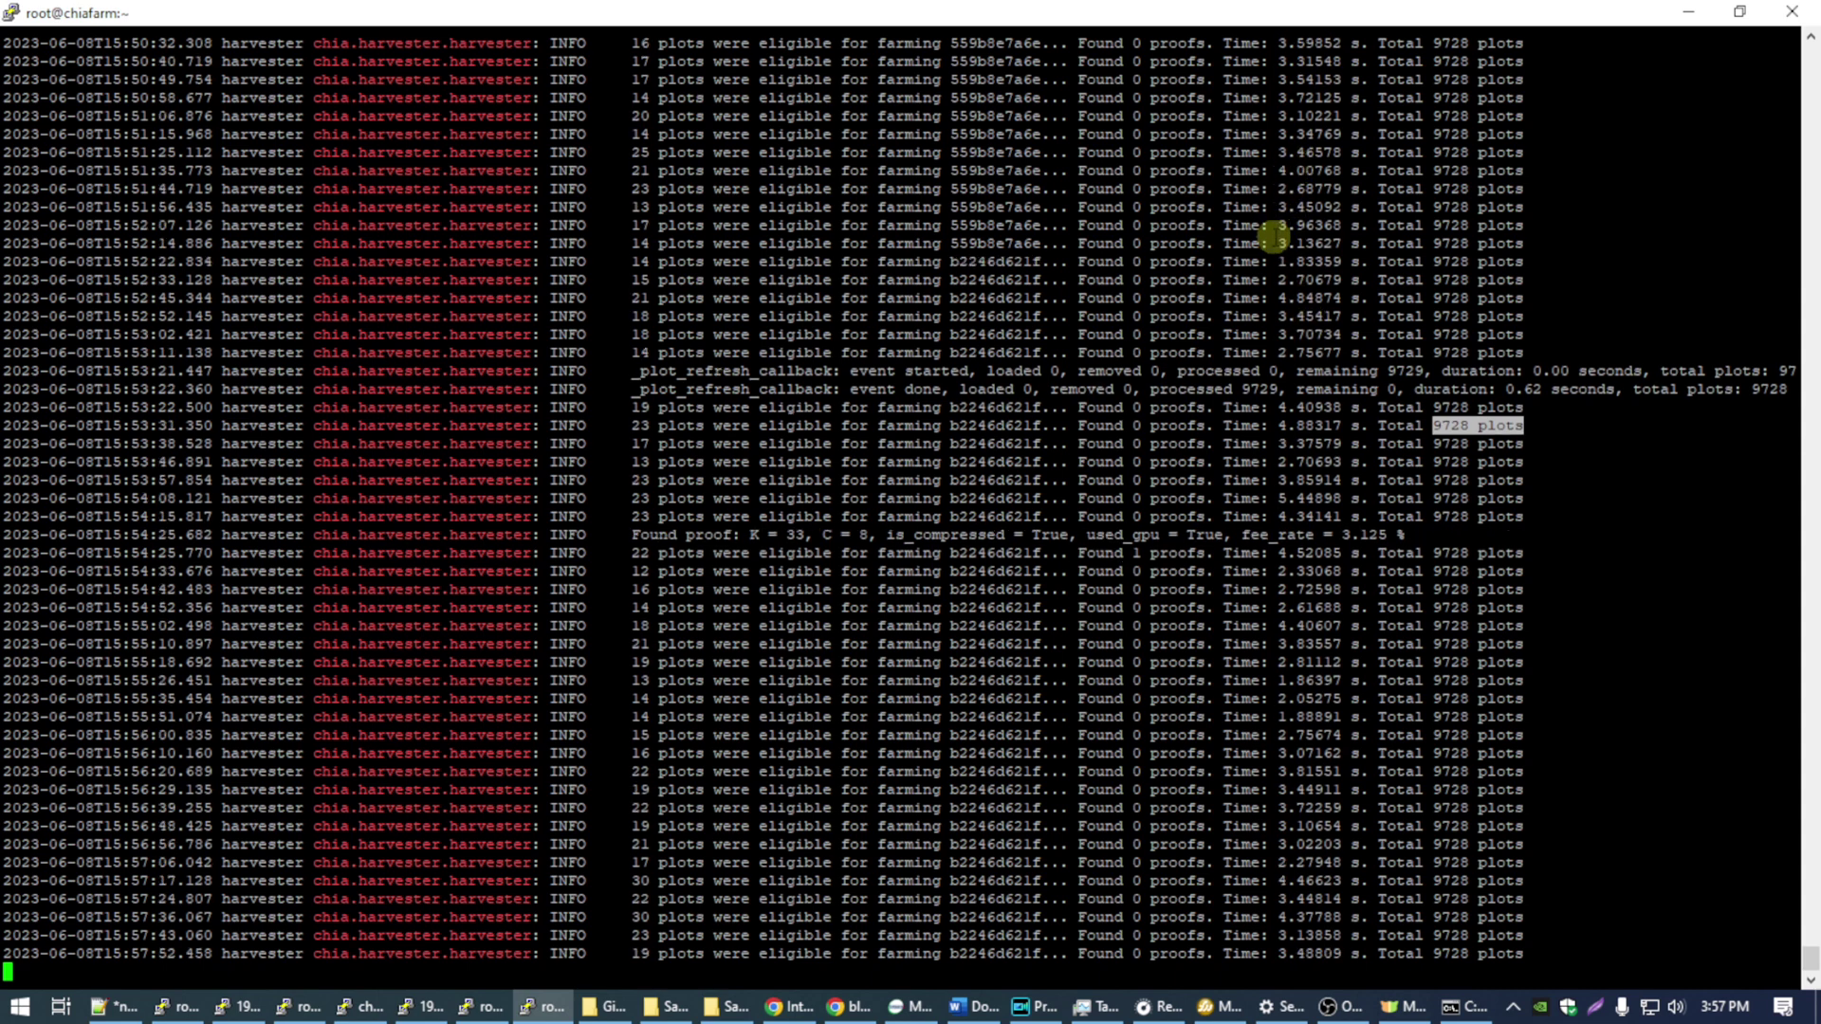
{"action": "triple_click", "coordinate": [847, 536]}
{"action": "left_click_drag", "start_coordinate": [847, 536], "coordinate": [856, 545]}
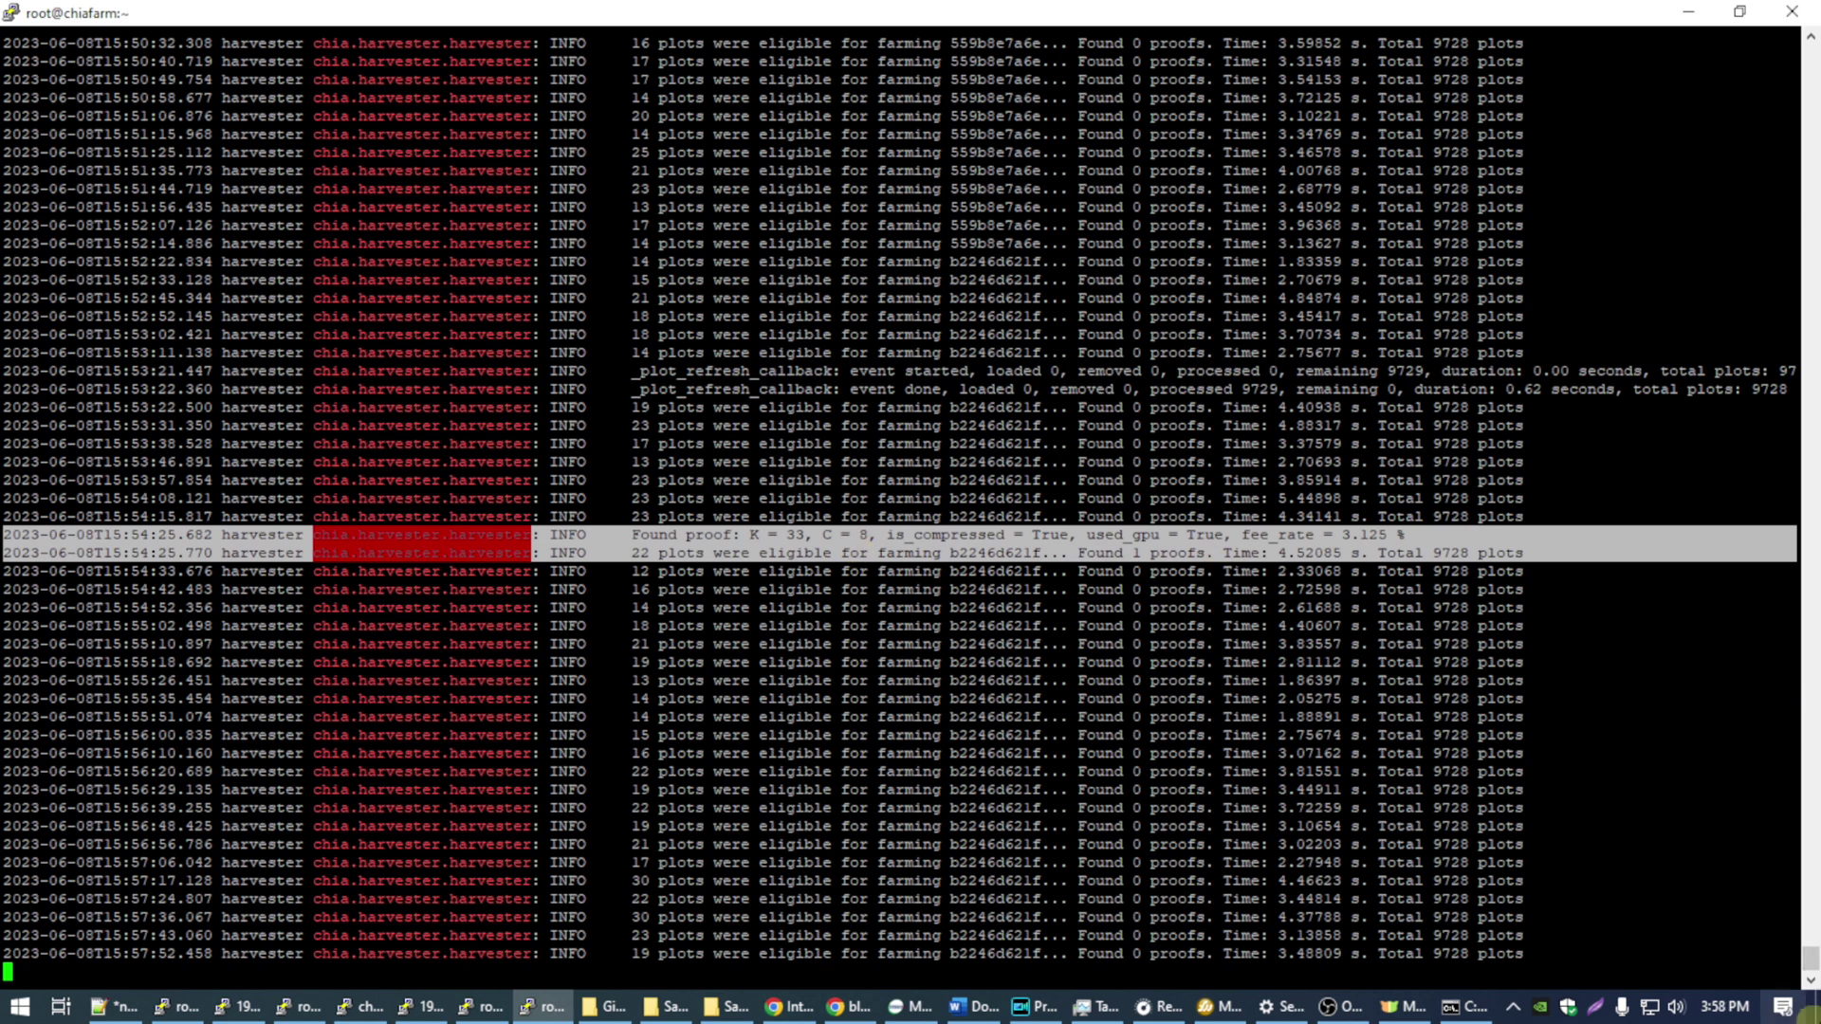
- Compare lookup times in earlier harvester log entries at 15:49:50, 15:49:10 and 15:49:18, and return to the GPU monitor
{"action": "scroll", "coordinate": [1809, 956], "scroll_direction": "up", "scroll_amount": 12}
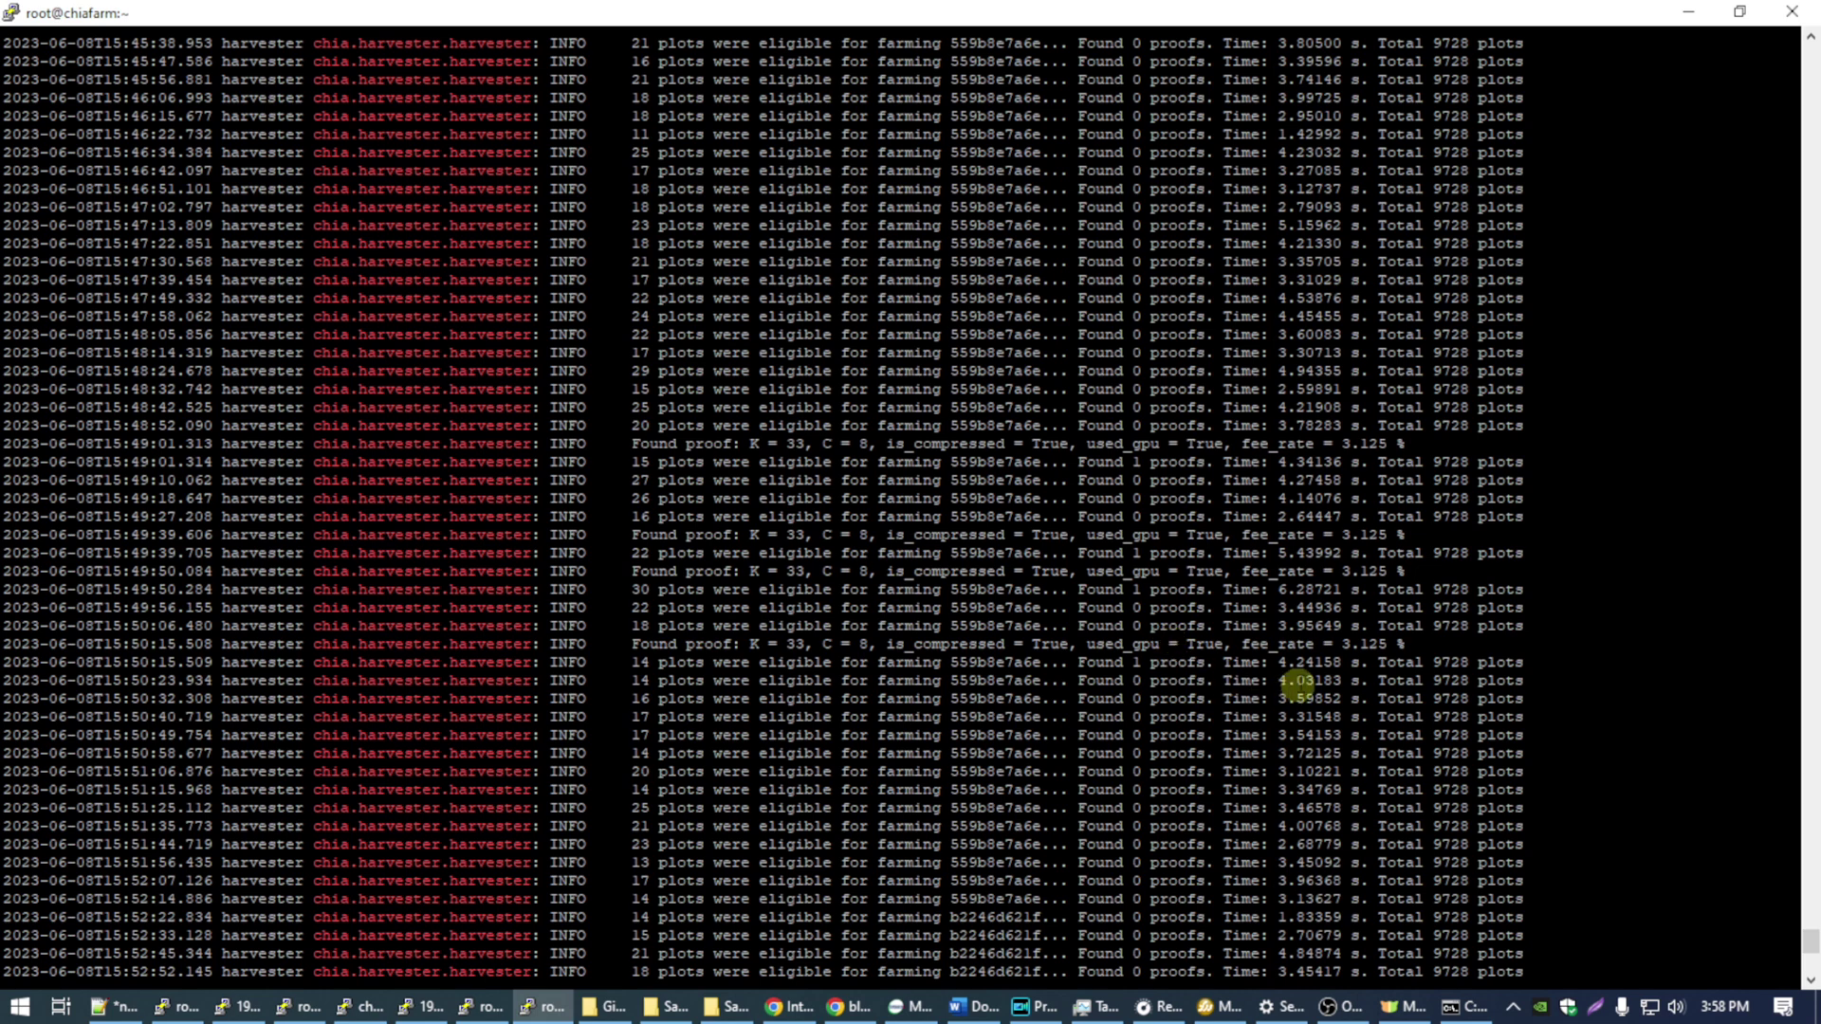
{"action": "triple_click", "coordinate": [1293, 589]}
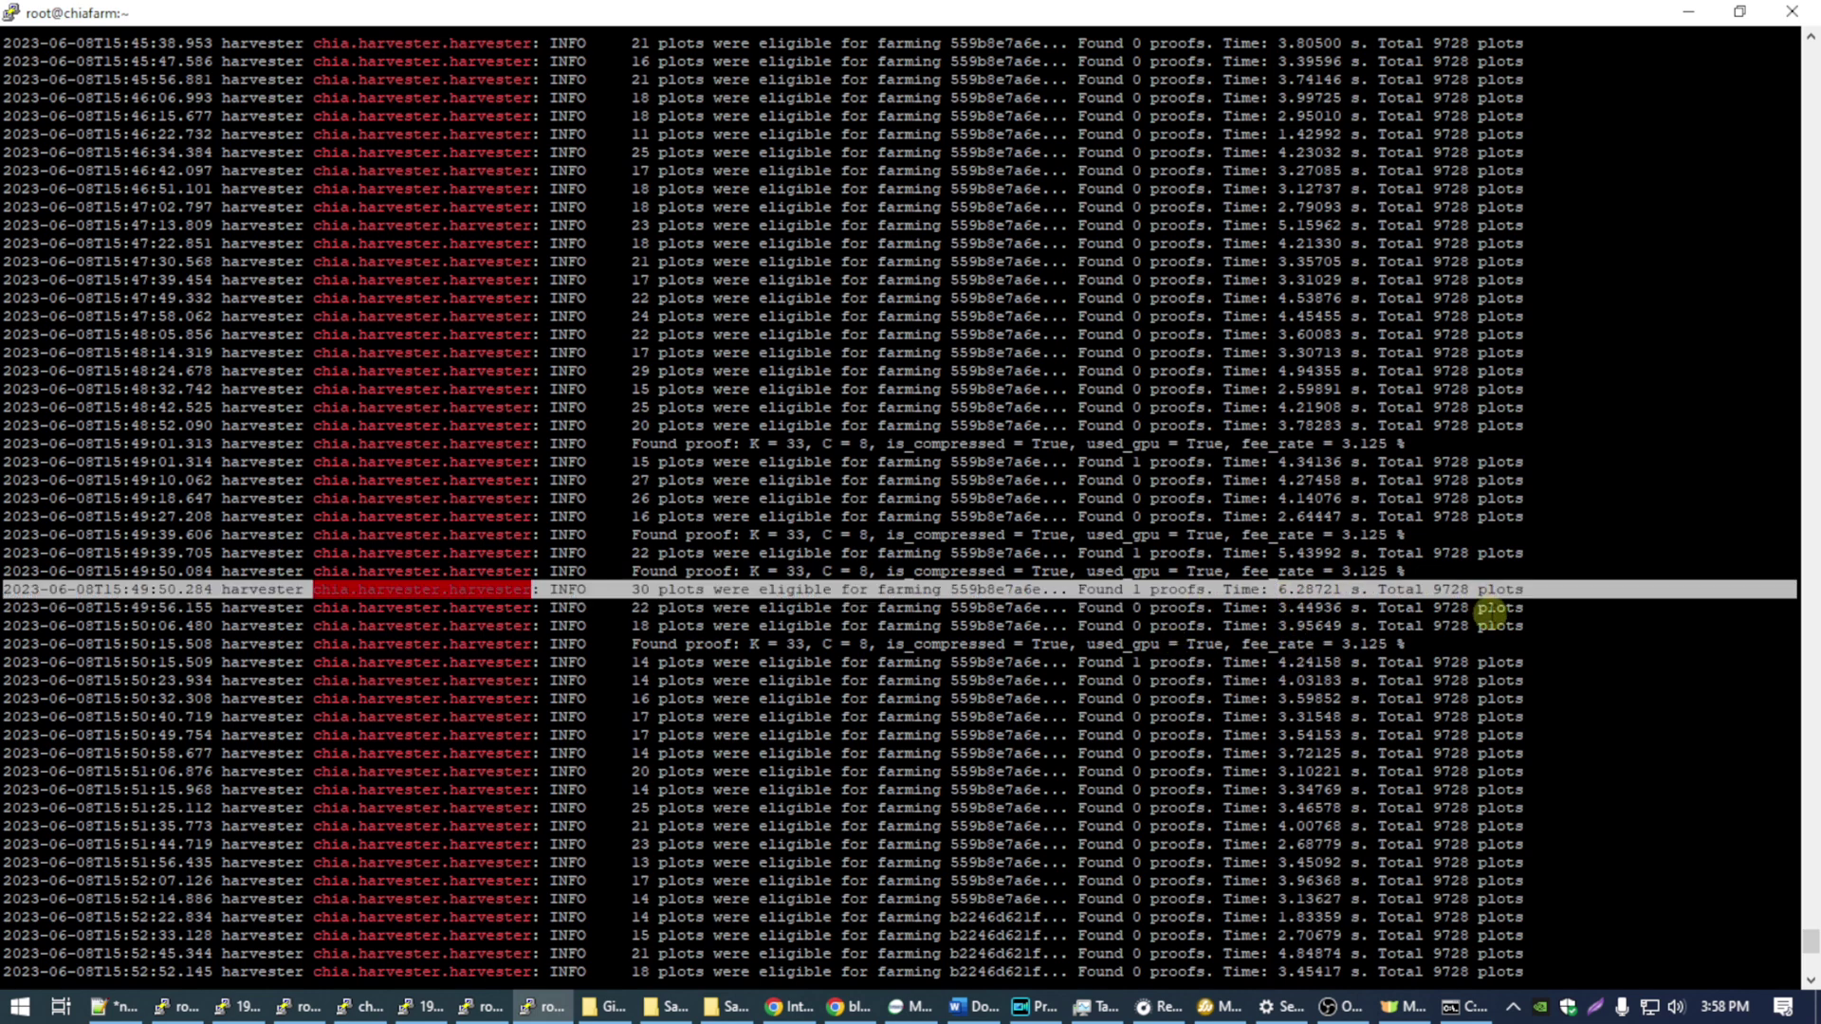
{"action": "left_click", "coordinate": [1508, 625]}
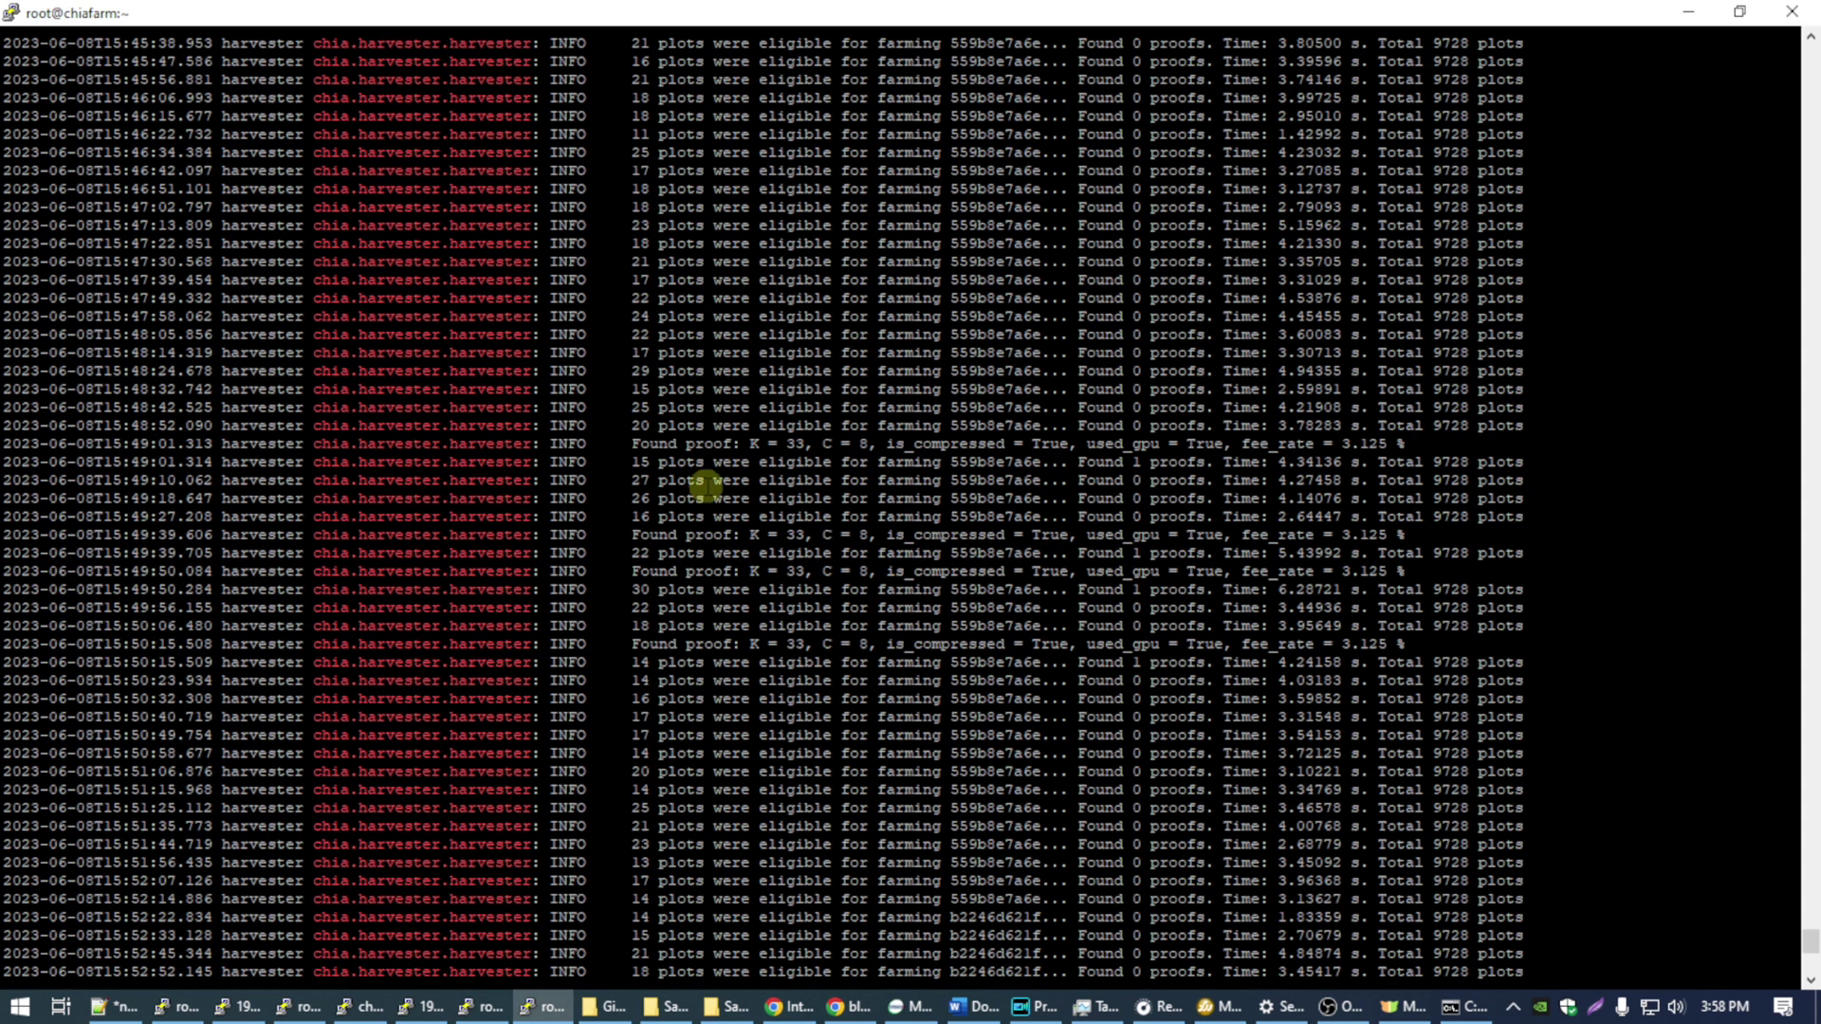
{"action": "triple_click", "coordinate": [698, 482]}
{"action": "left_click_drag", "start_coordinate": [698, 489], "coordinate": [698, 495]}
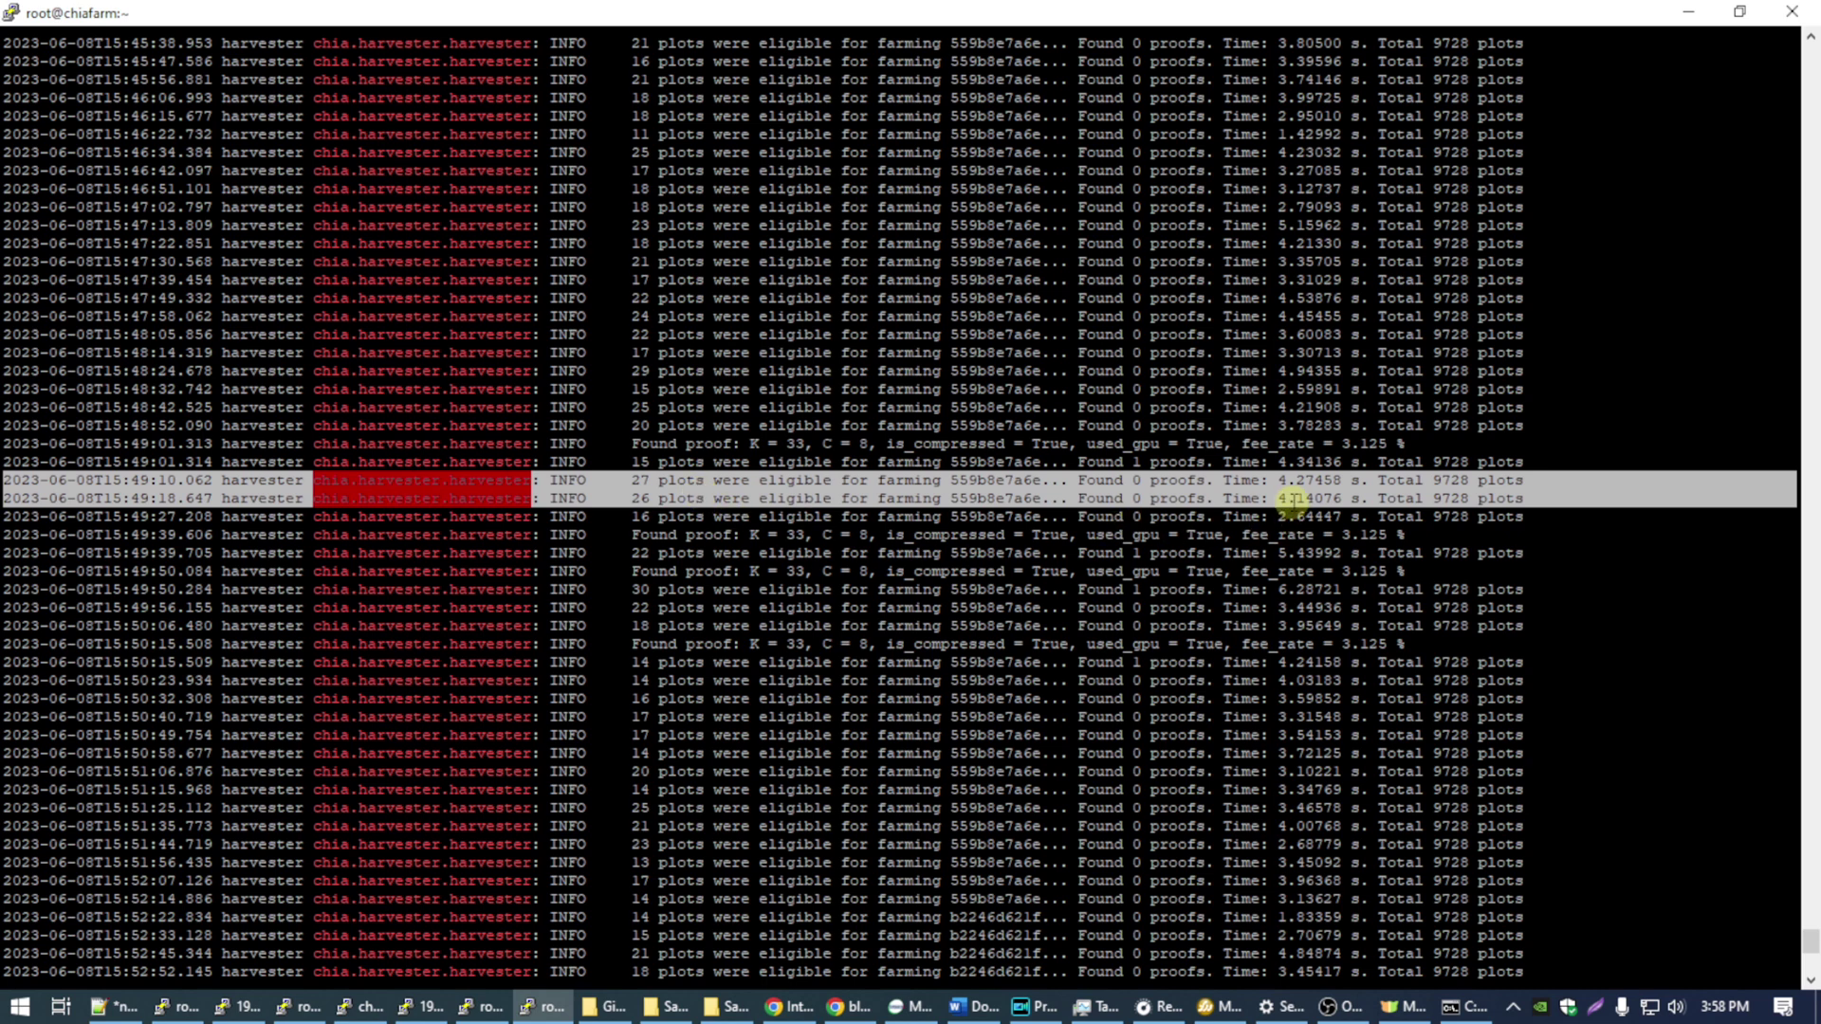
{"action": "key", "text": "alt+Tab"}
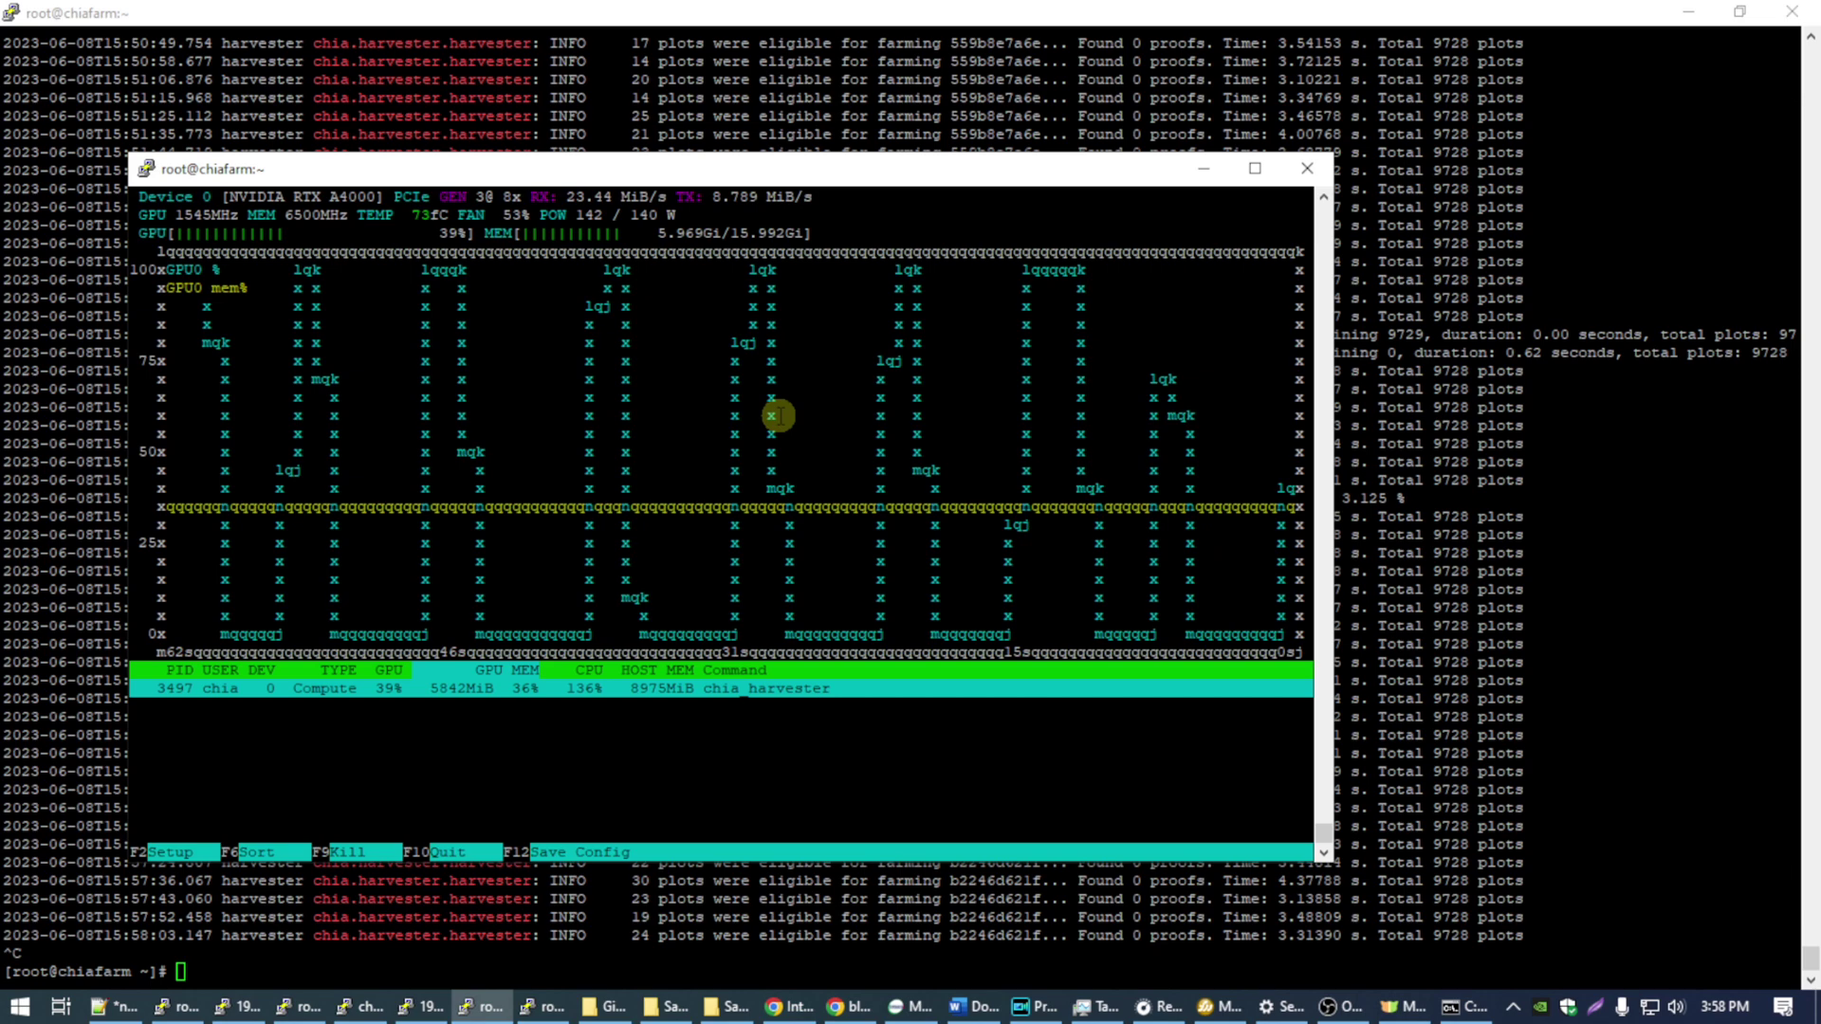